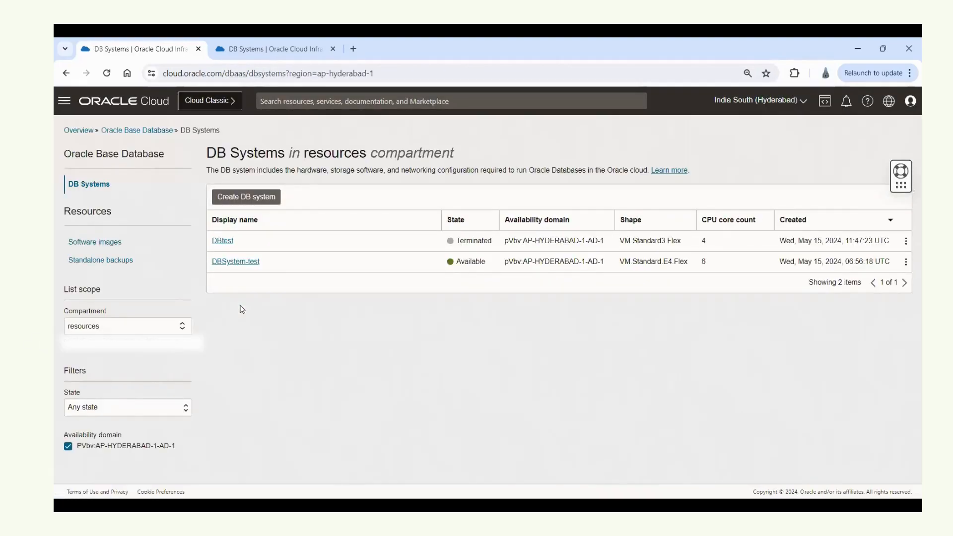
Start creating a DB system in the resources compartment and name it DBtest1
click(239, 198)
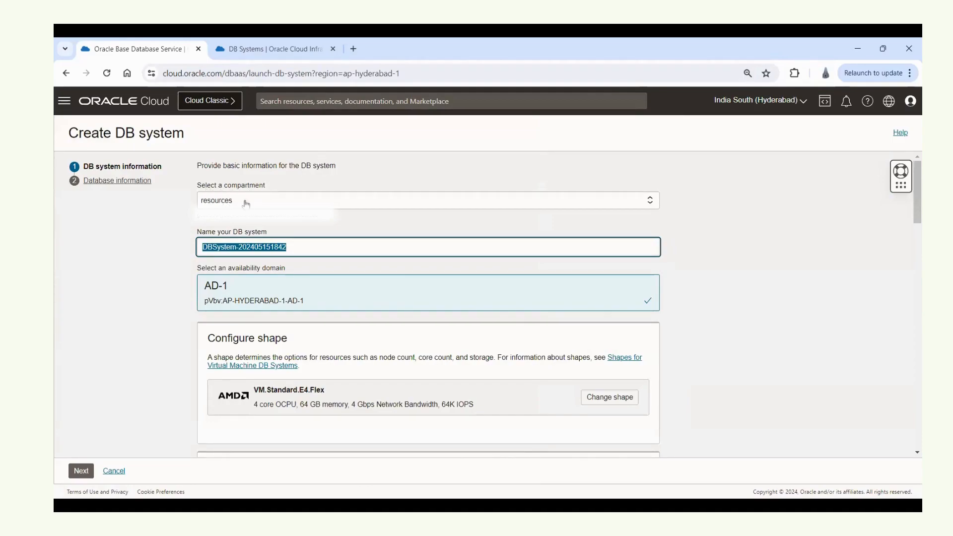
scroll(258, 223, down, 1)
scroll(258, 223, up, 1)
click(218, 247)
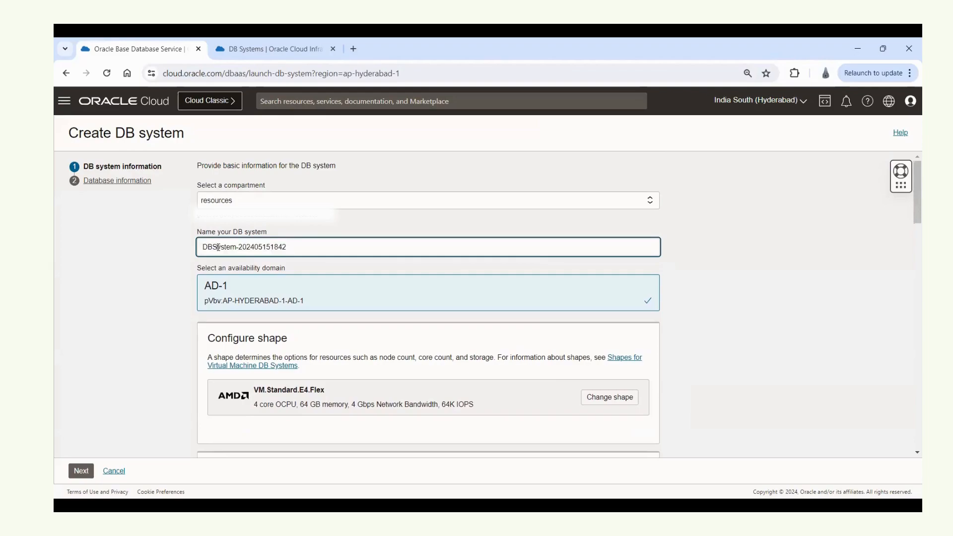
double_click(216, 247)
click(216, 247)
text(DB)
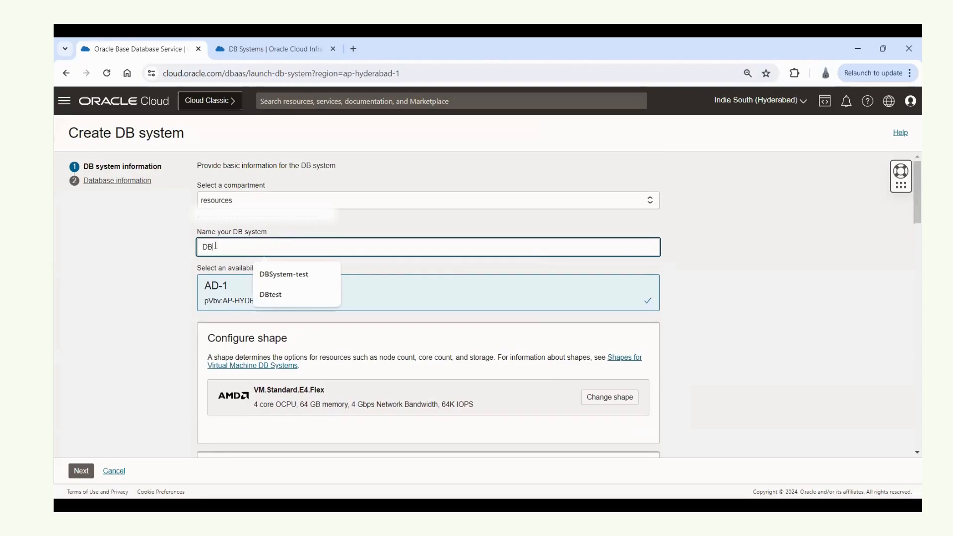
text(test1)
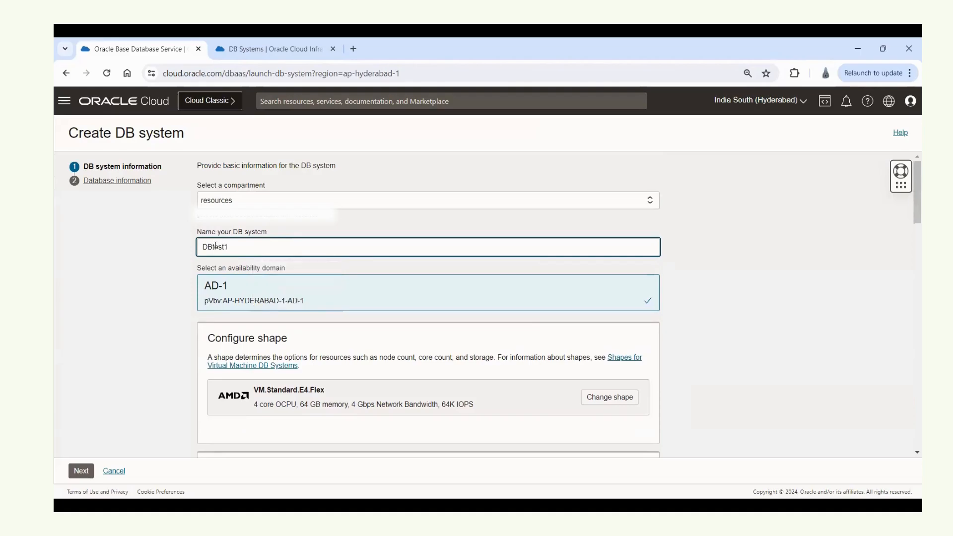
click(753, 283)
Open the DB system's shape configuration for changing and choose the Intel shape series
scroll(750, 293, down, 1)
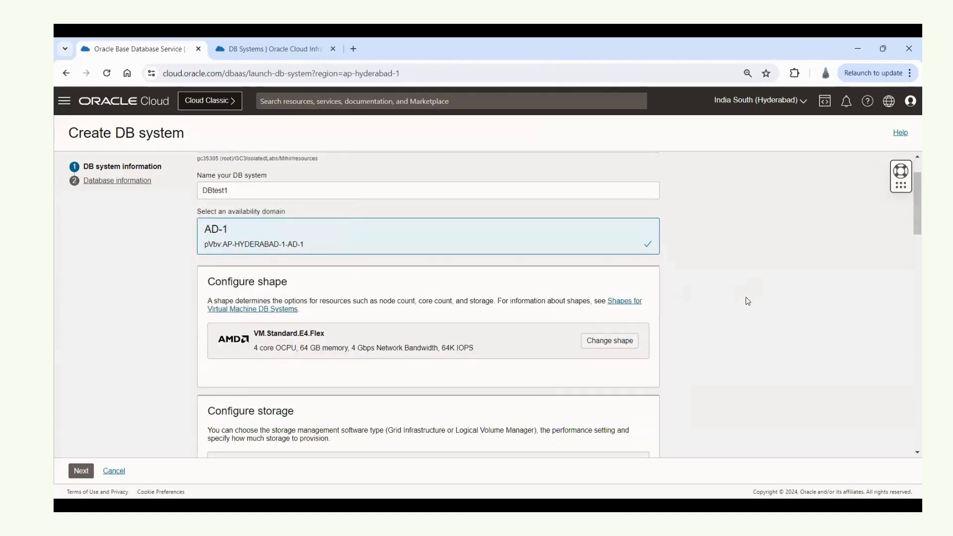
scroll(748, 301, down, 2)
scroll(749, 302, up, 1)
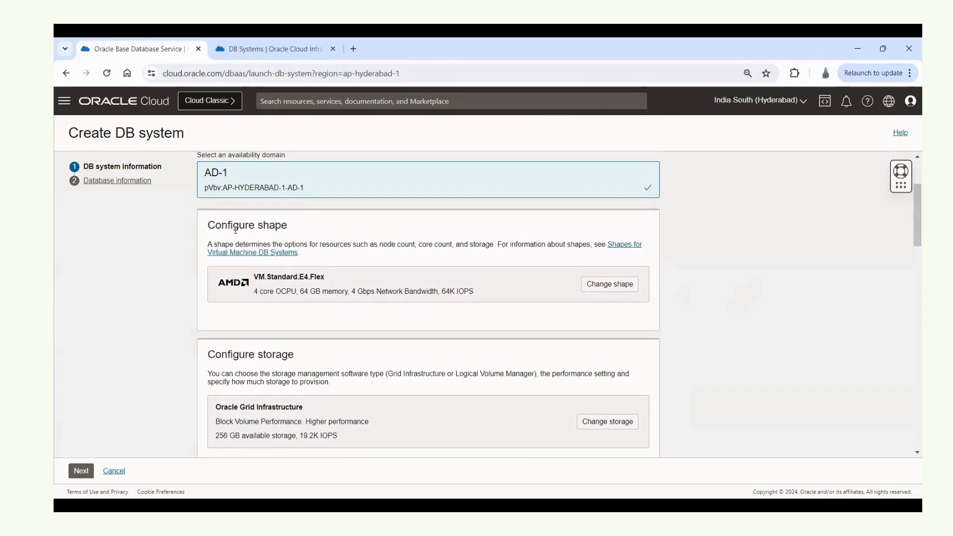
click(610, 288)
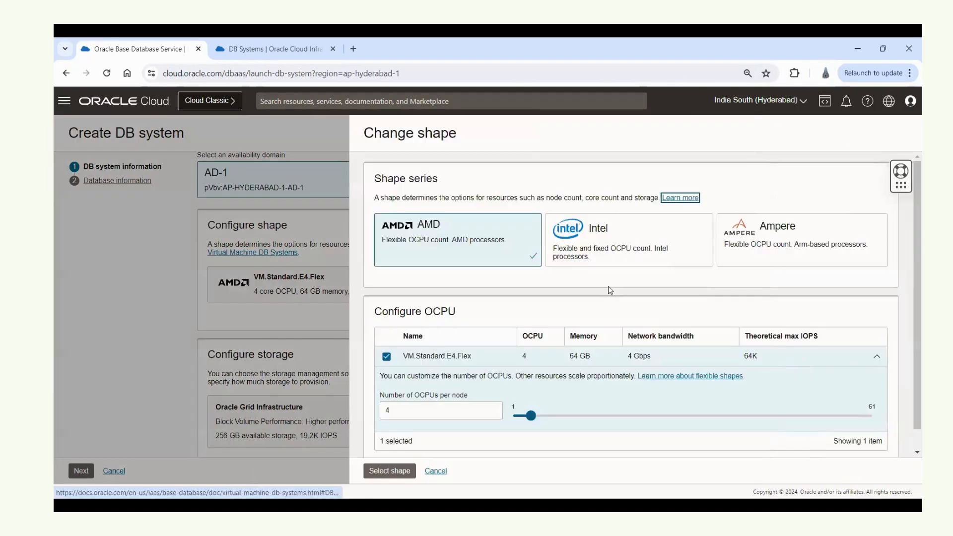
click(621, 254)
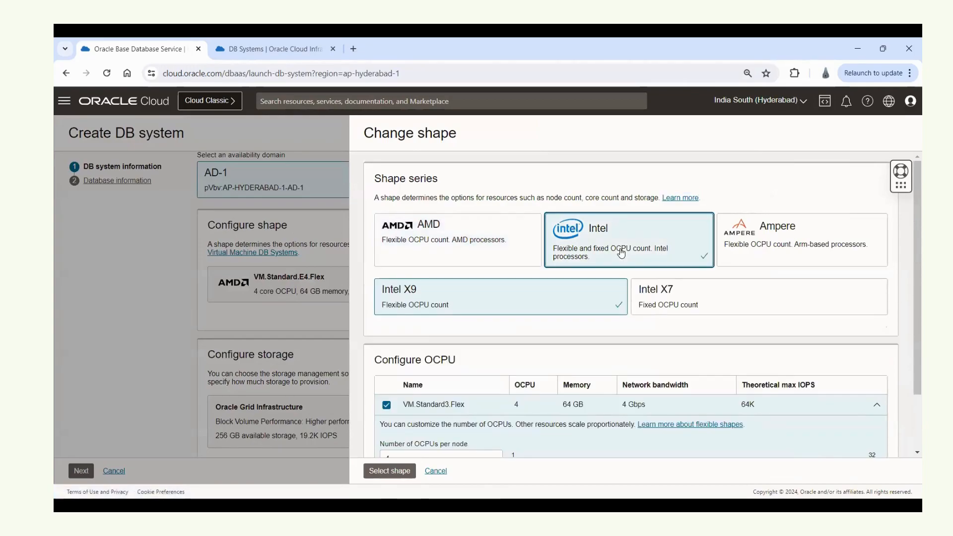
Set the VM.Standard3.Flex shape to 6 OCPUs per node and apply the shape
scroll(620, 246, down, 2)
click(430, 387)
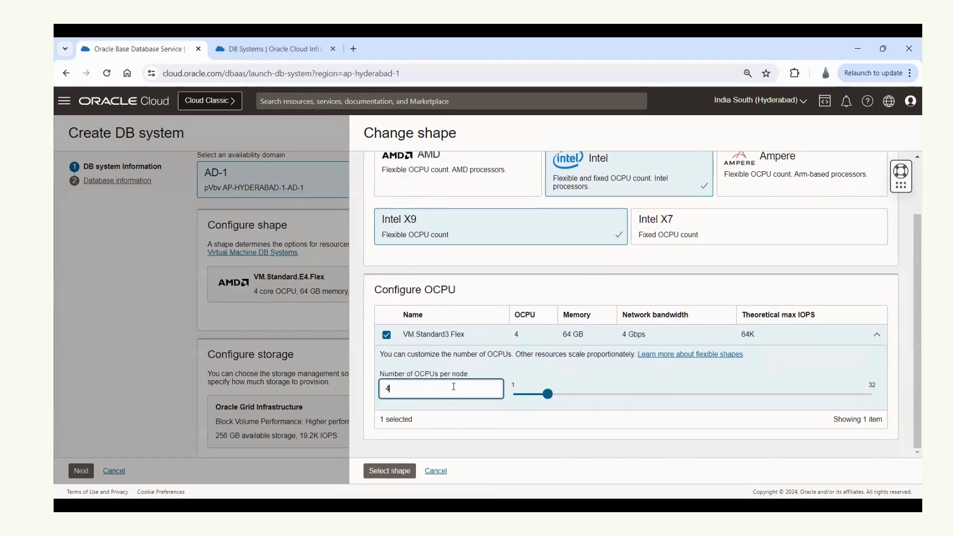
text(6)
key(BackSpace)
key(BackSpace)
text(1)
key(BackSpace)
text(6)
click(406, 472)
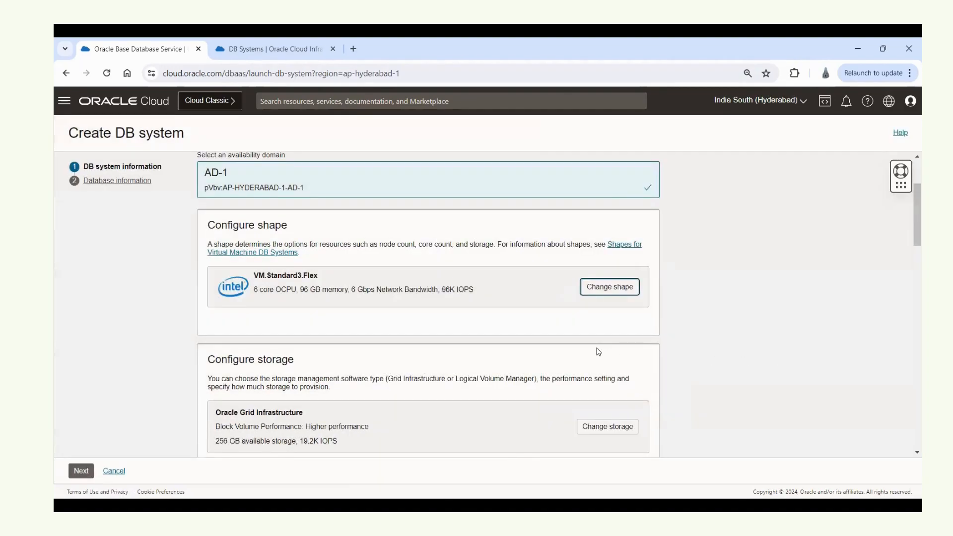
Configure the storage with Higher performance volumes and 512 GB of available data storage, and save the changes
scroll(599, 352, down, 1)
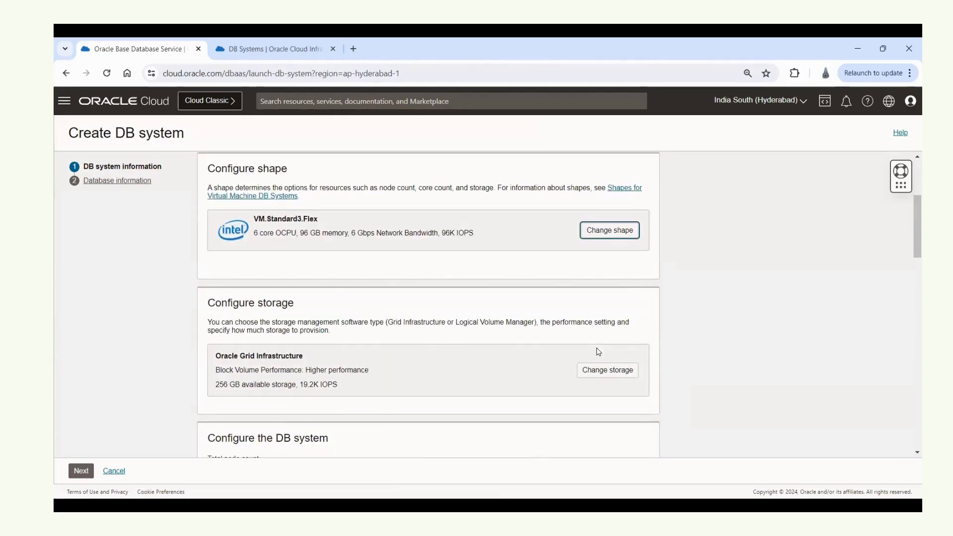
drag(219, 386, 257, 385)
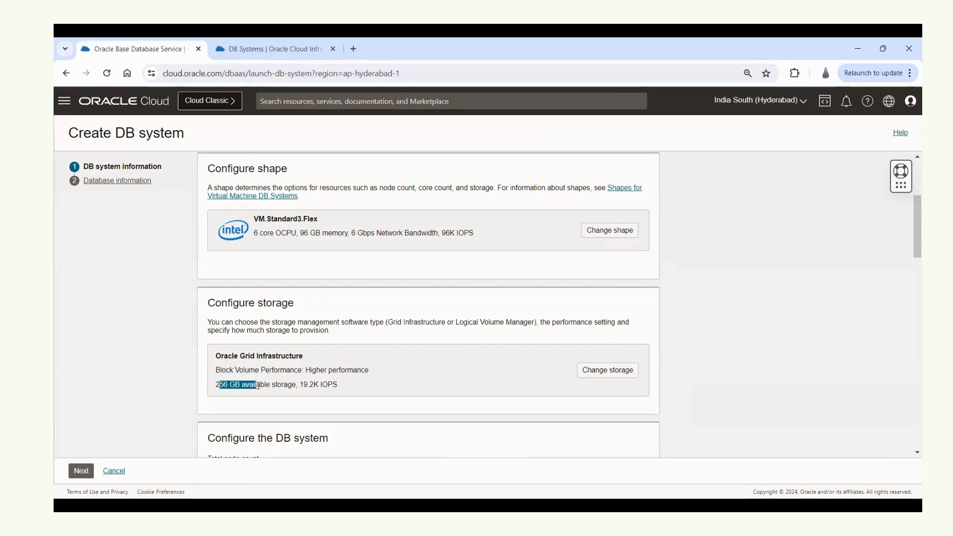
drag(263, 385, 336, 384)
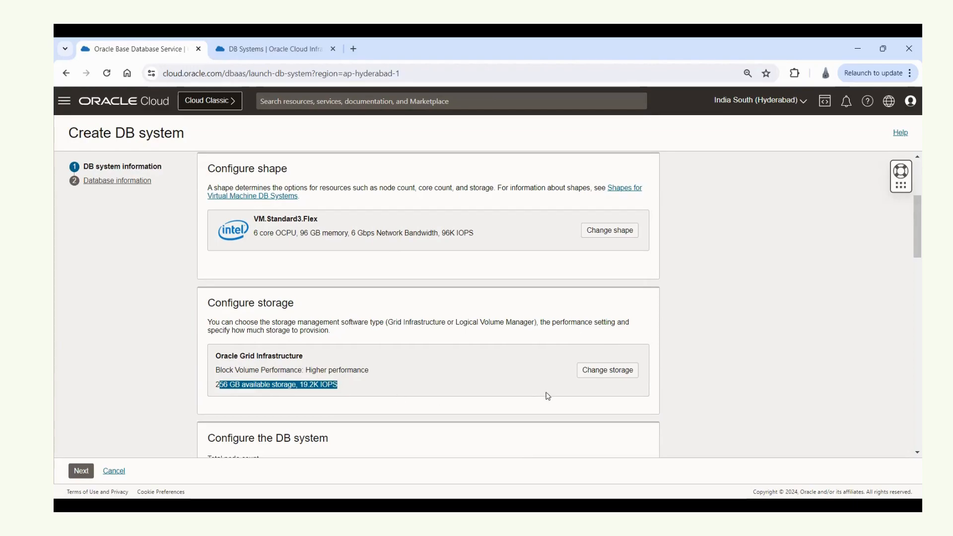
click(607, 373)
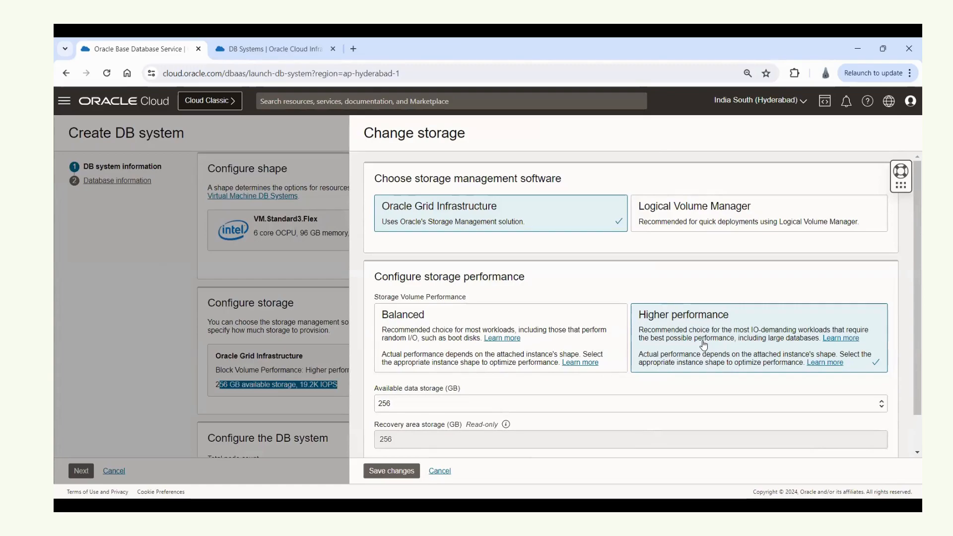
click(663, 340)
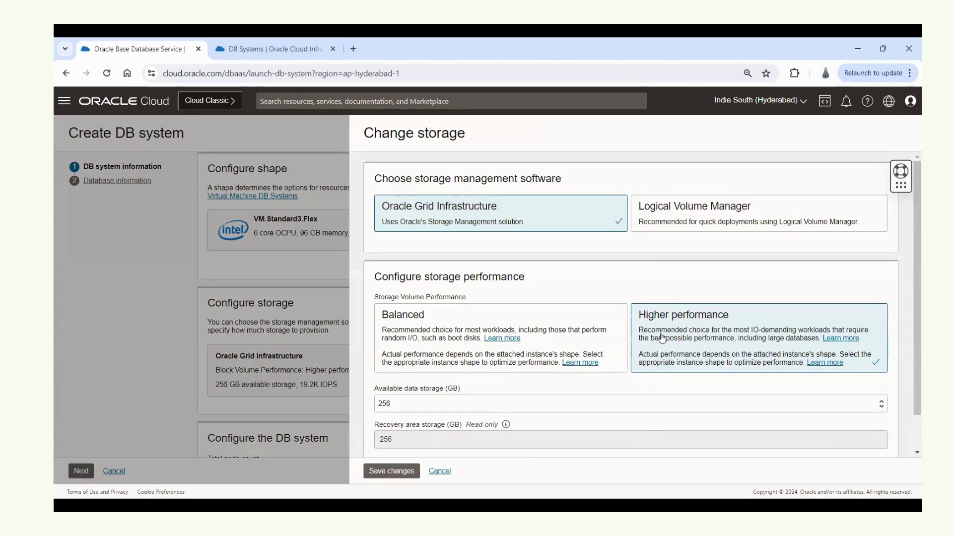
scroll(663, 338, down, 2)
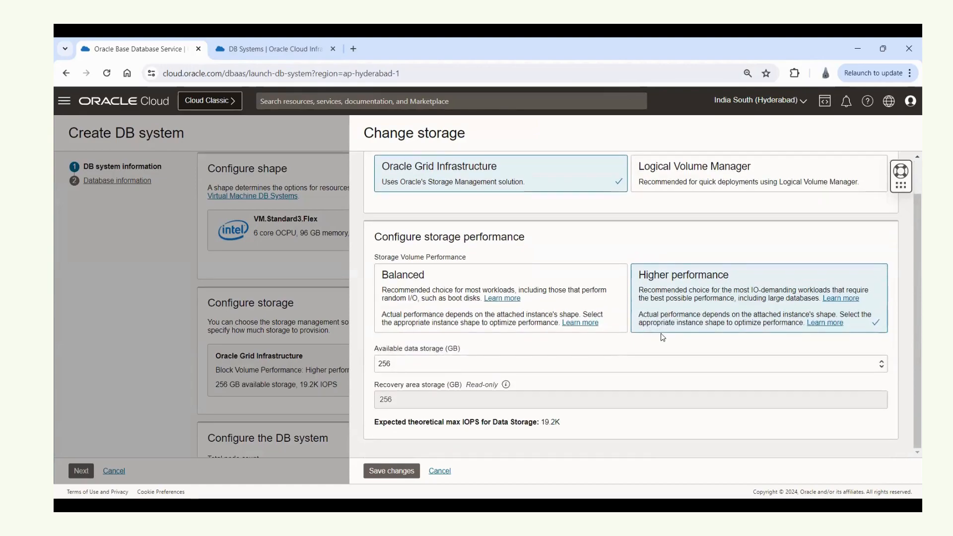
click(421, 369)
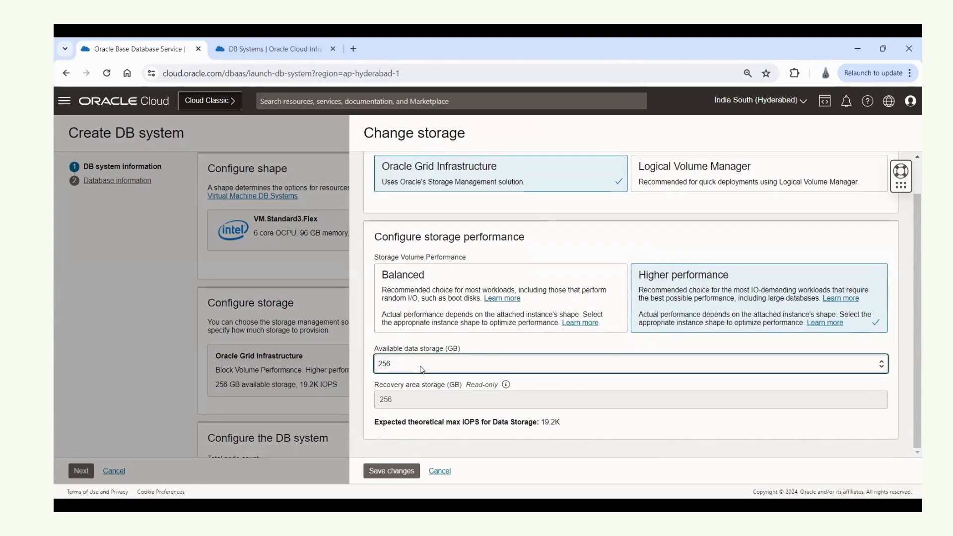
click(520, 315)
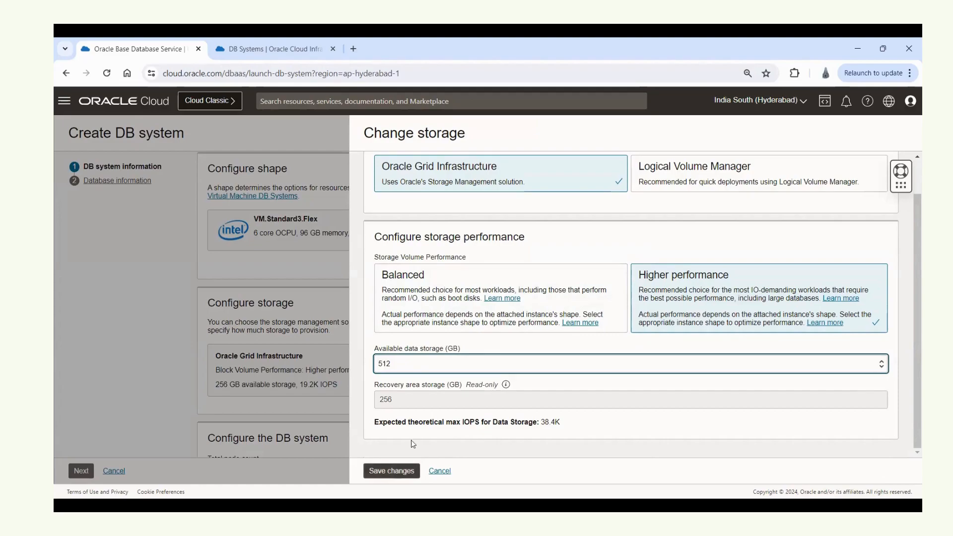
click(404, 472)
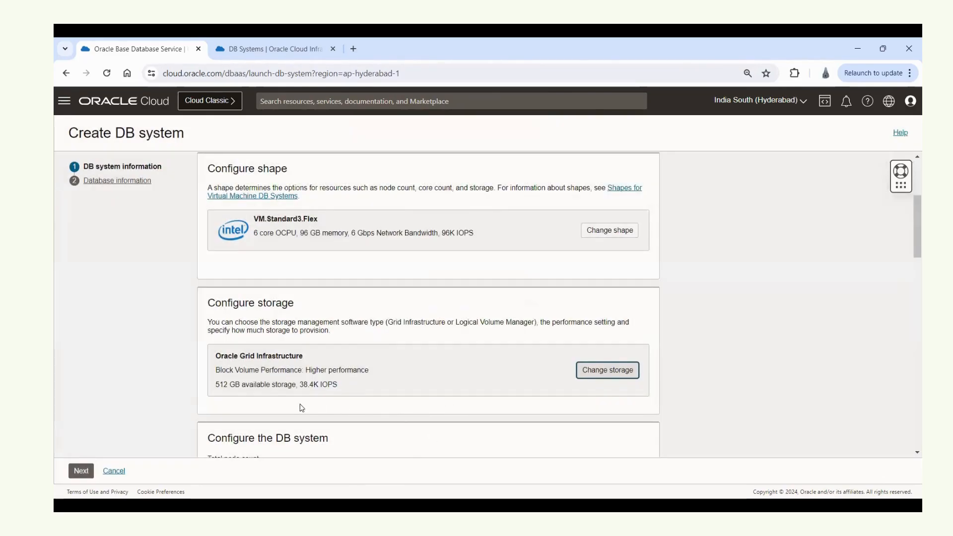
drag(296, 385, 352, 387)
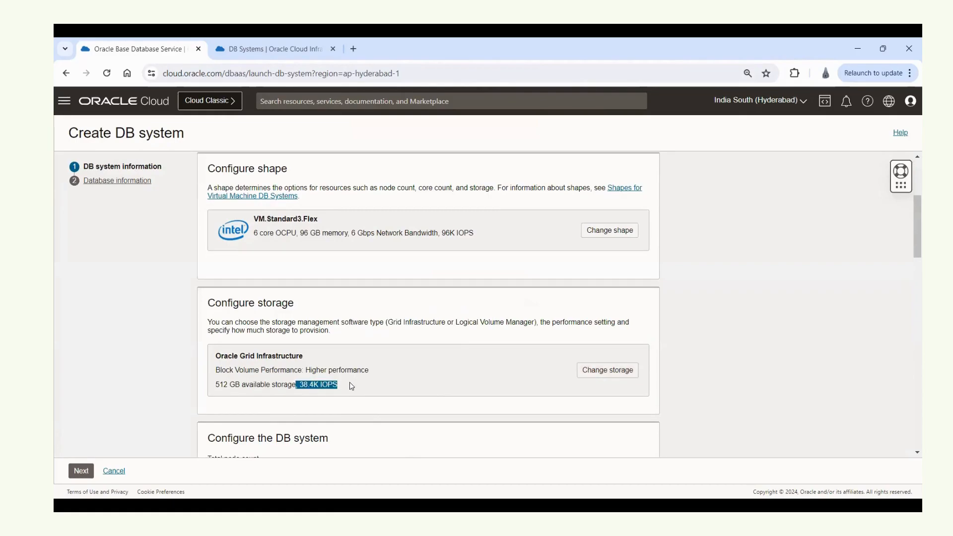
Examine the total node count and Oracle Database software edition options for the DB system
scroll(396, 379, down, 1)
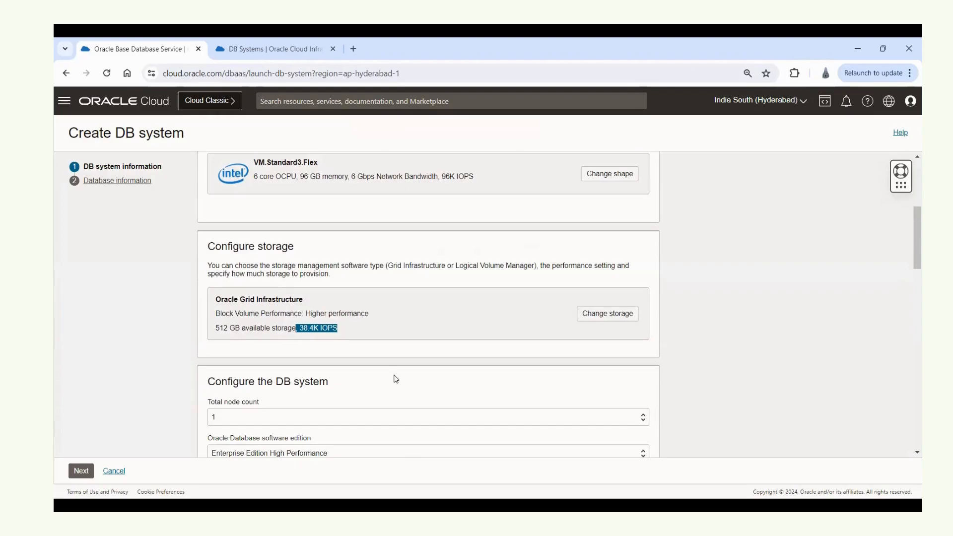
scroll(396, 379, down, 1)
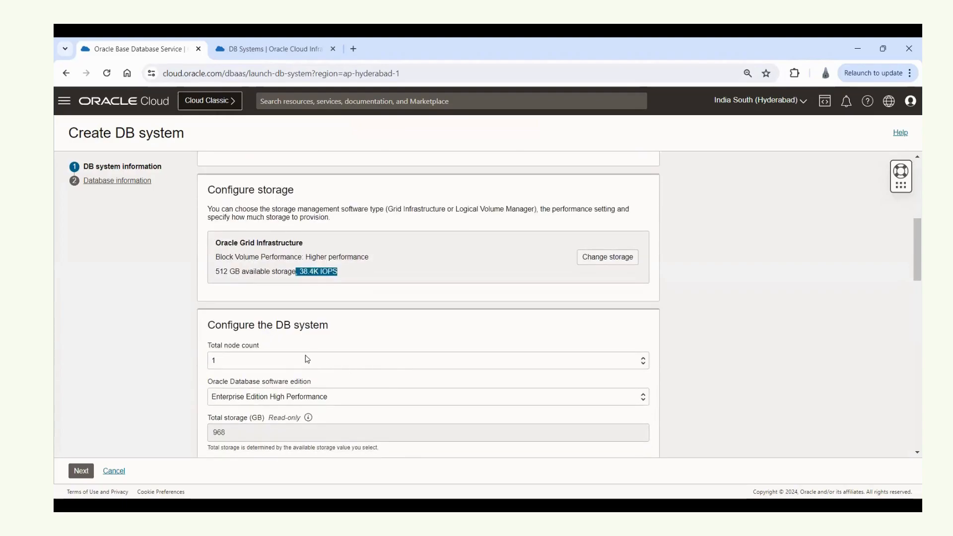
scroll(308, 350, down, 1)
click(289, 307)
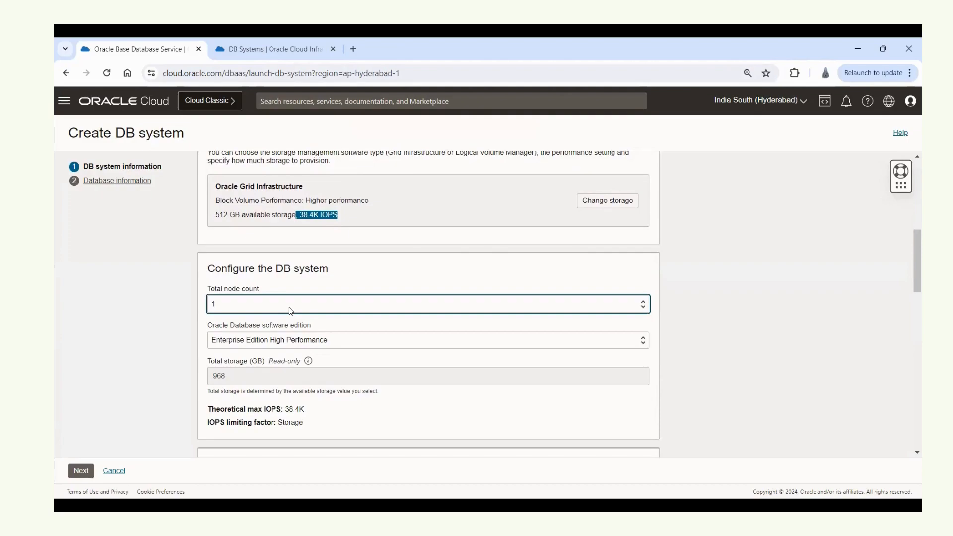
click(354, 278)
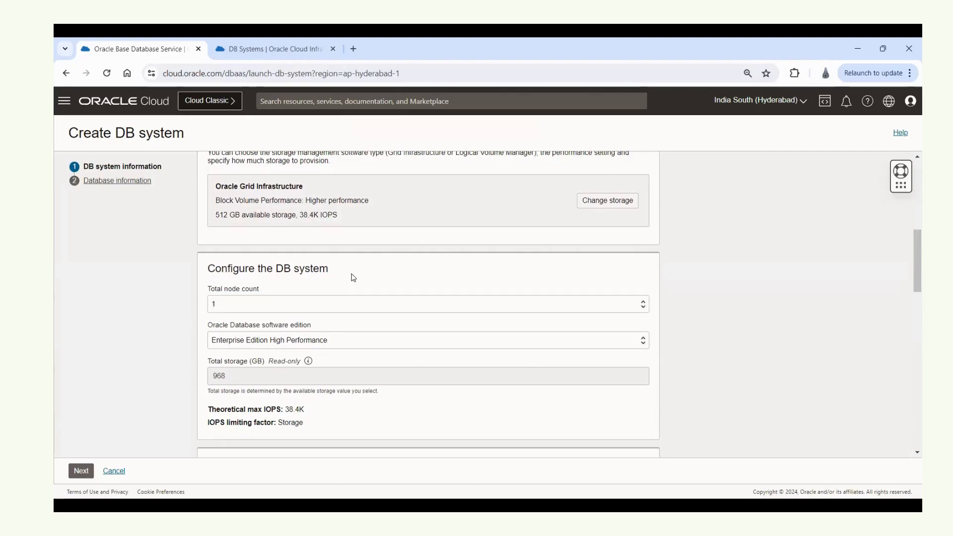
scroll(353, 278, down, 1)
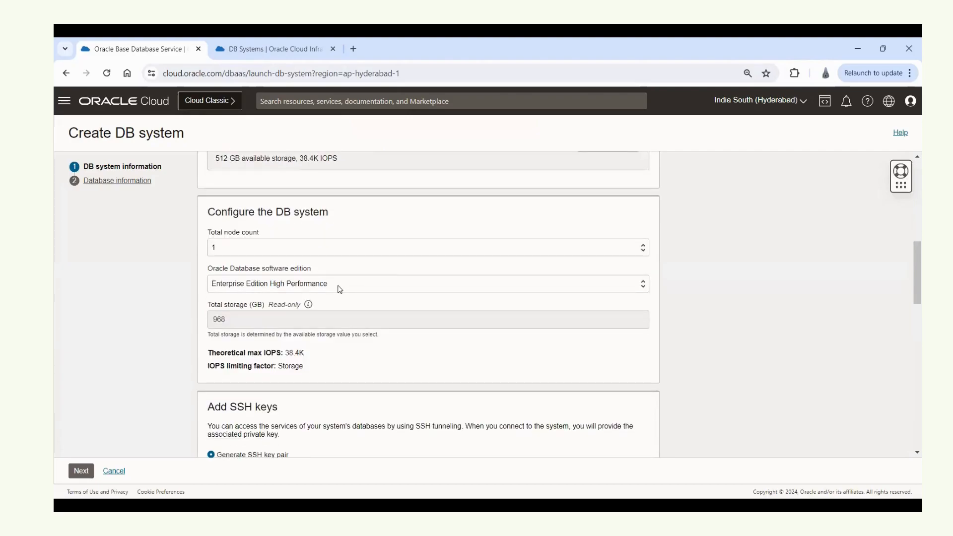
click(339, 289)
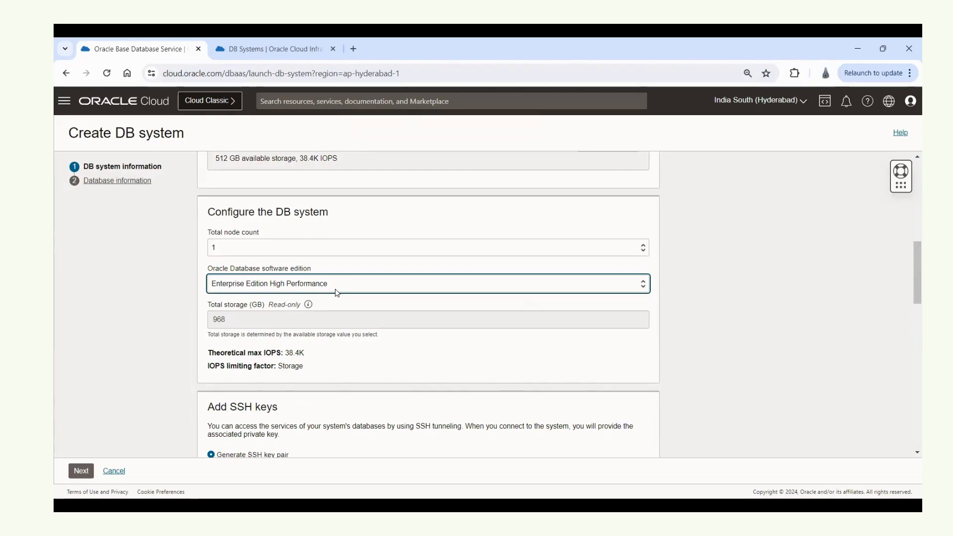
click(337, 293)
Choose to upload SSH key files and add the public key file ssh-key-2023-05-09.key.pub
scroll(336, 293, down, 3)
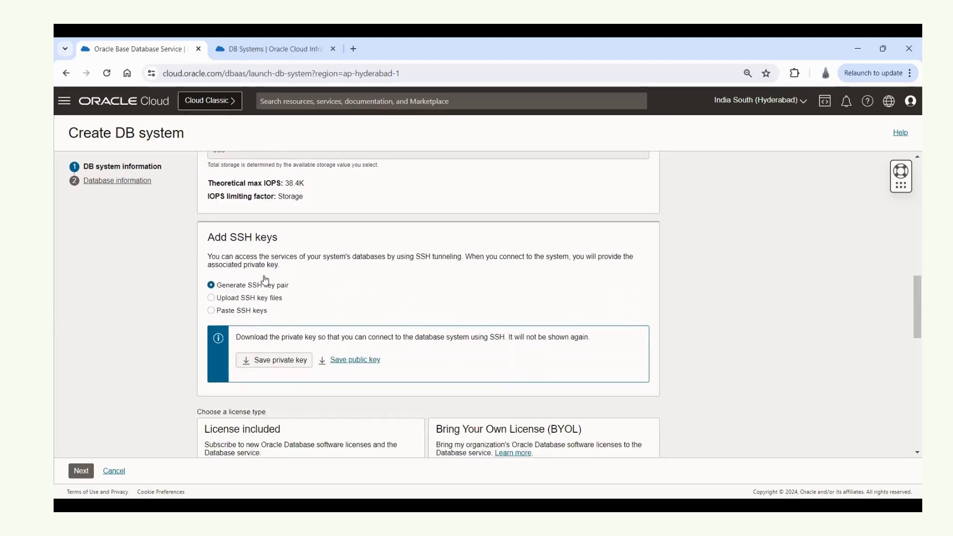
click(228, 299)
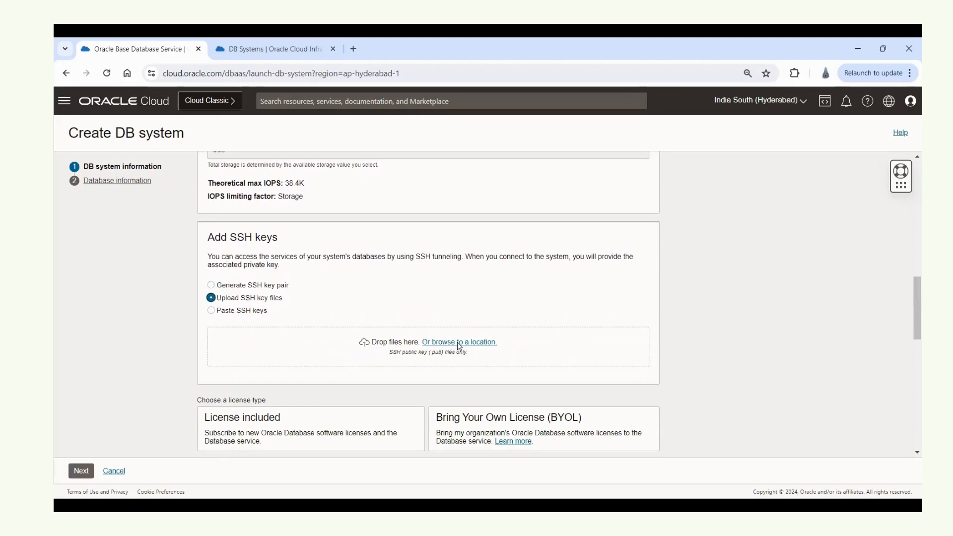
click(459, 343)
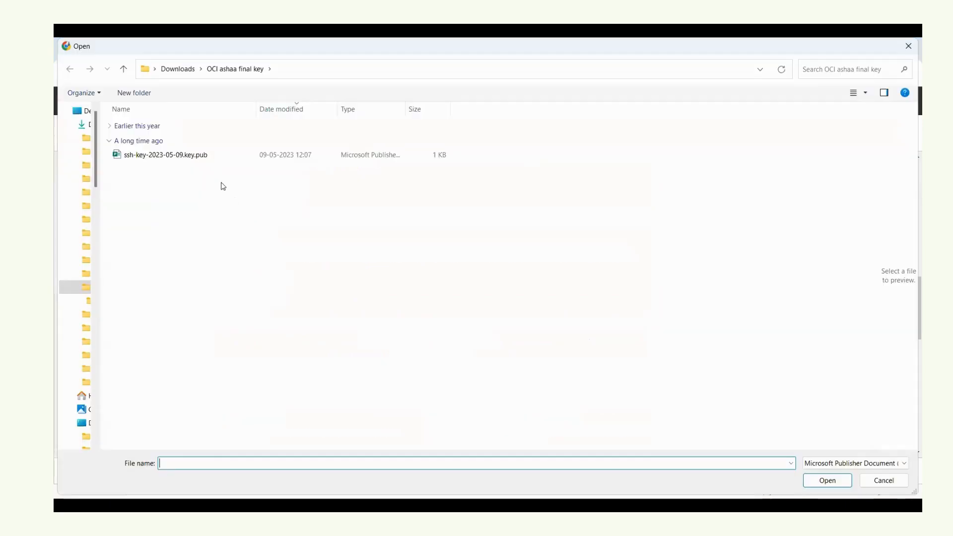
click(183, 157)
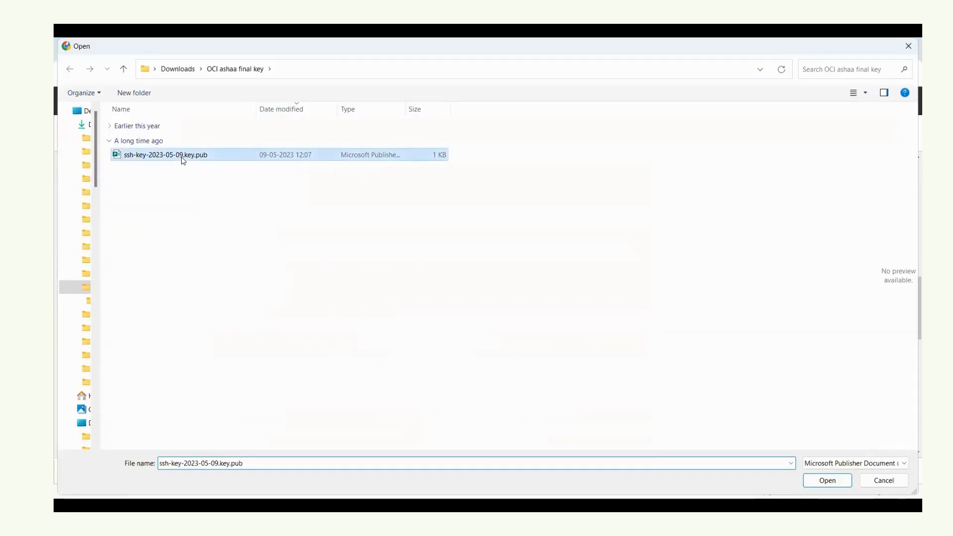
key(Return)
Choose License included as the DB system's license type
scroll(447, 324, down, 1)
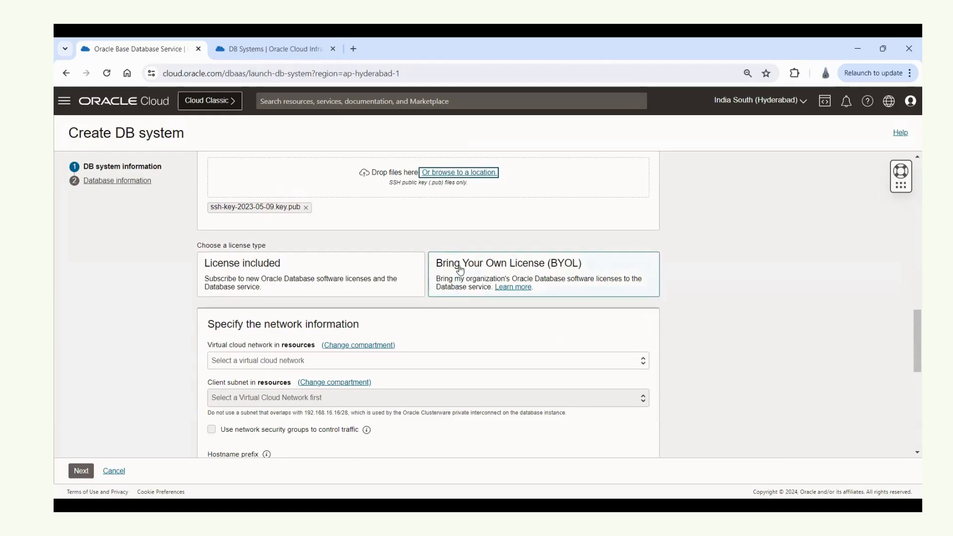
click(318, 282)
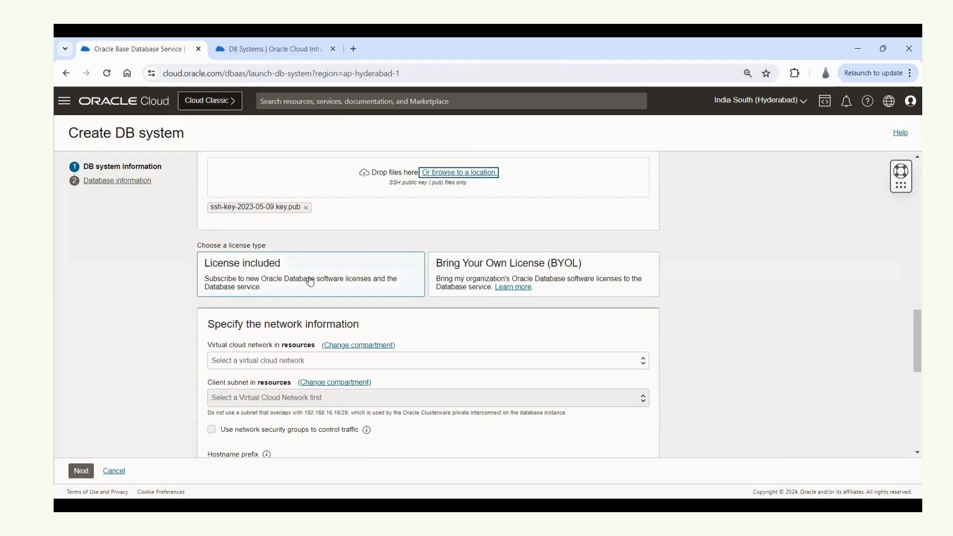
click(296, 280)
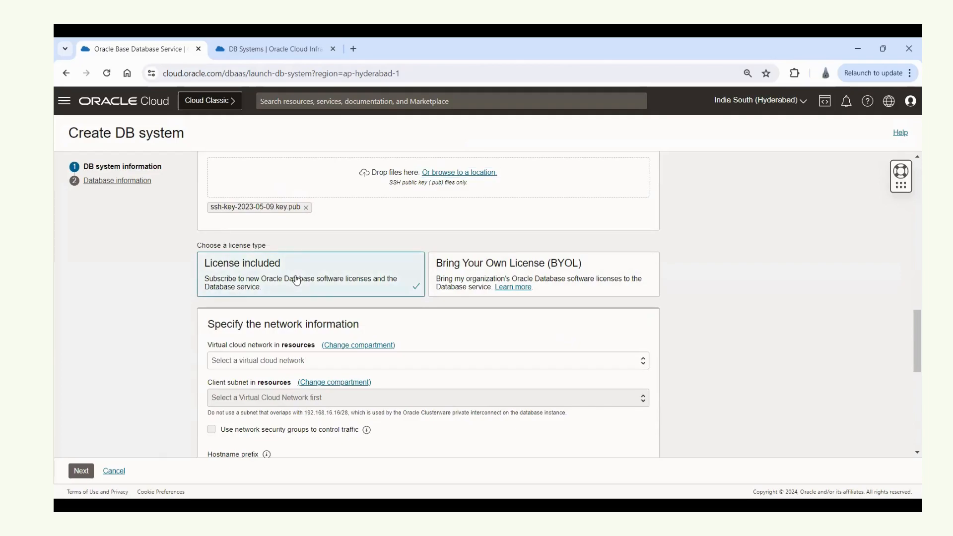
scroll(265, 281, down, 1)
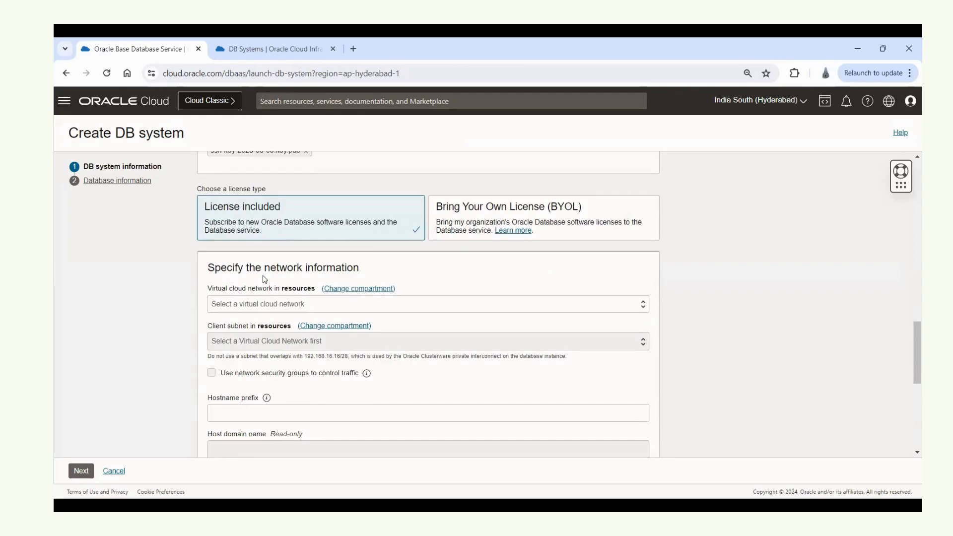
scroll(265, 280, down, 1)
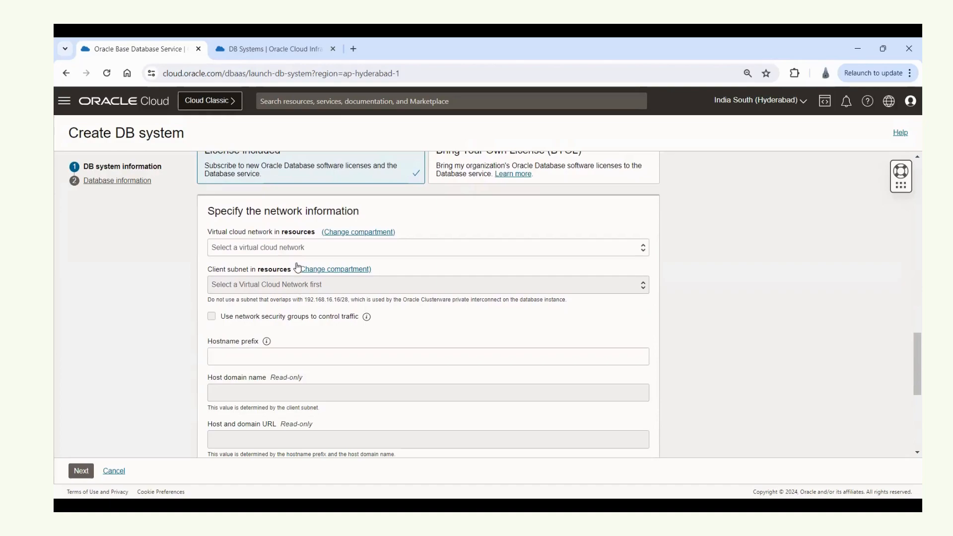
Choose VCN_HYD as the virtual cloud network and the regional private subnet-VCN_HYD as the client subnet
click(287, 251)
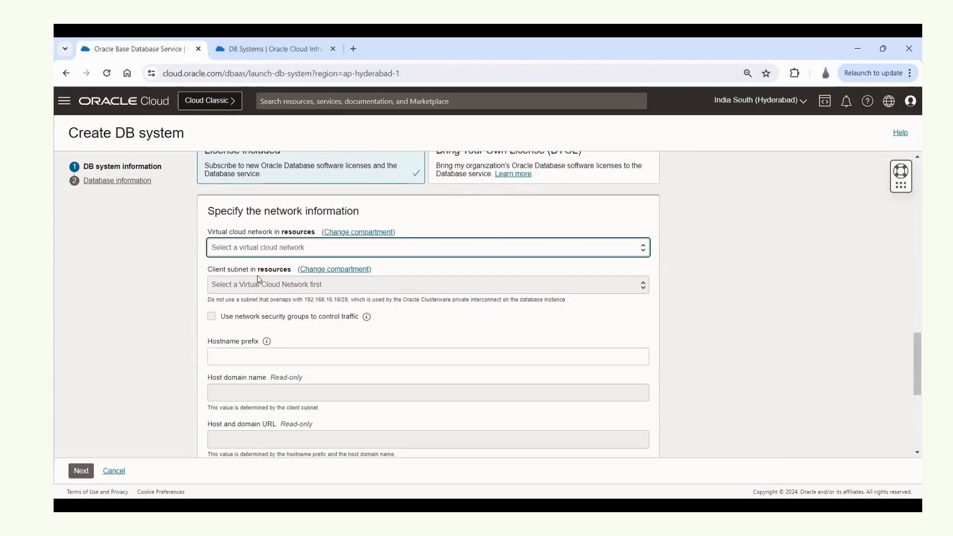
click(257, 275)
click(258, 287)
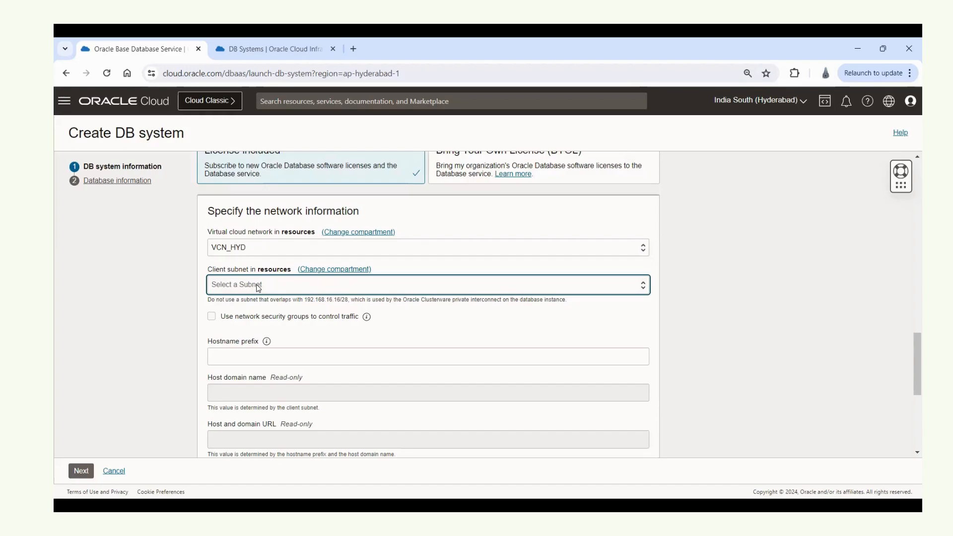
click(281, 321)
Set the DB system's hostname prefix to dbtest12
scroll(281, 321, down, 2)
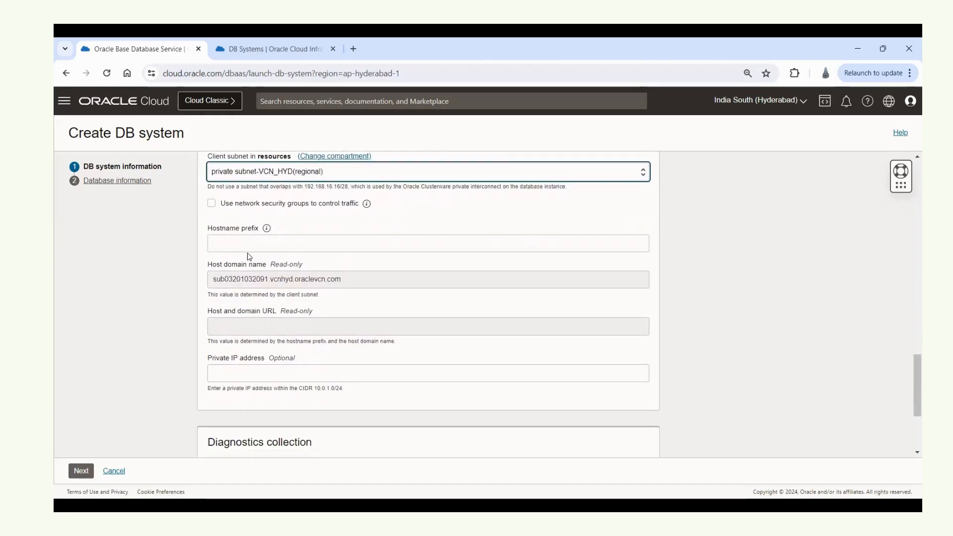
click(269, 242)
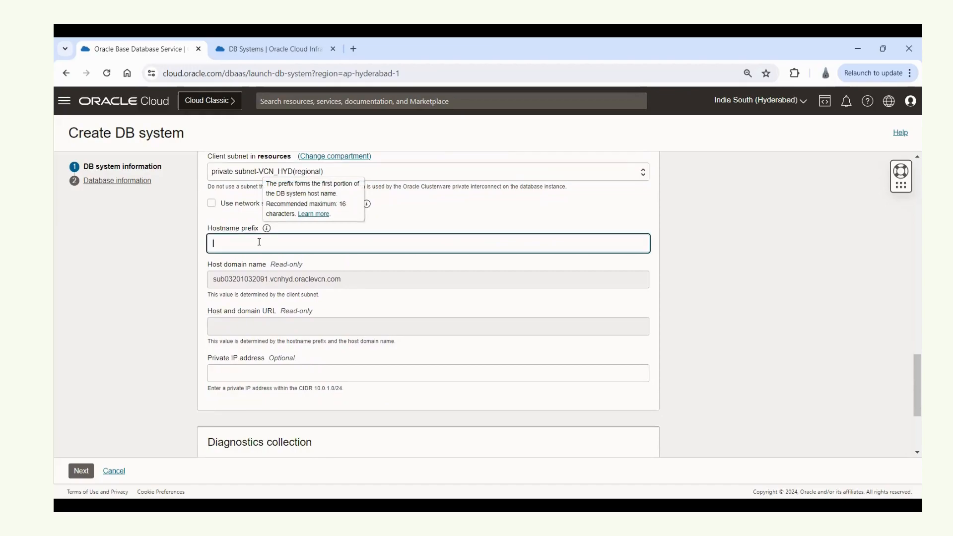
click(276, 270)
click(296, 251)
text(12)
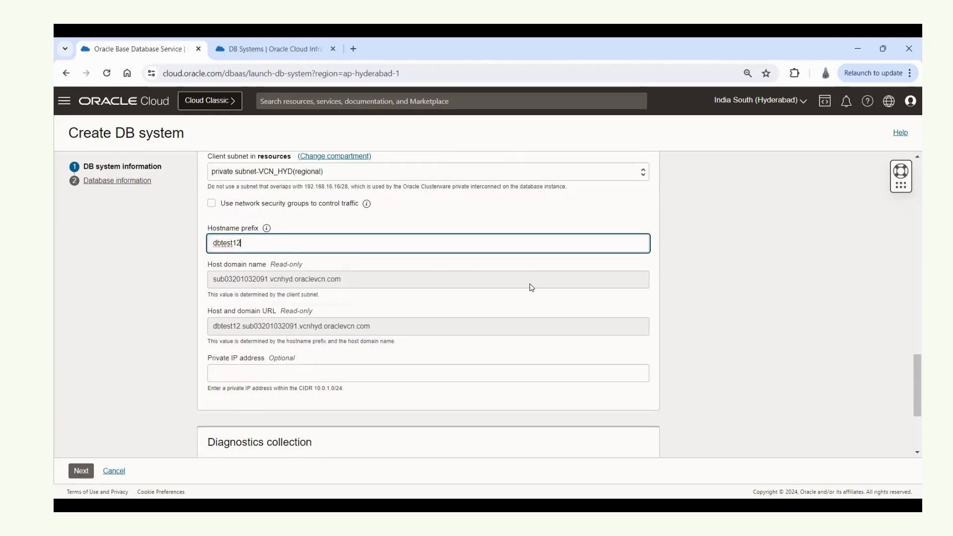
Review the diagnostics collection options, leave them as they are and continue to the database information page
scroll(529, 281, down, 1)
scroll(532, 287, down, 2)
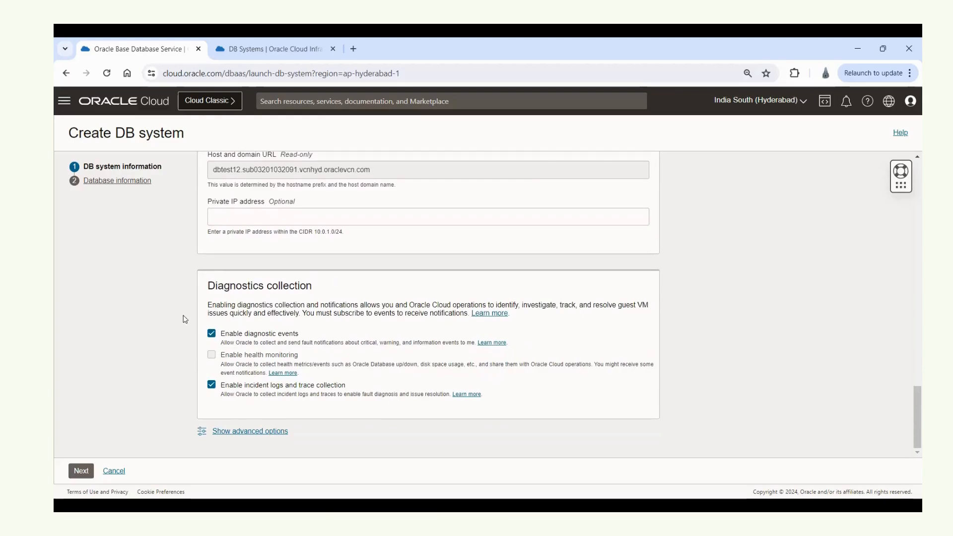
triple_click(229, 285)
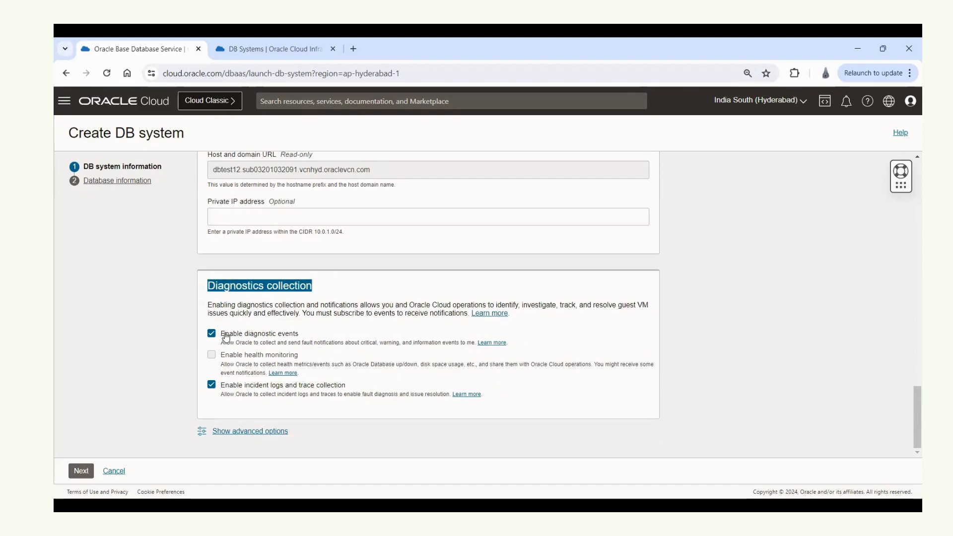
click(80, 469)
Change the initial database's name to DB0
click(245, 198)
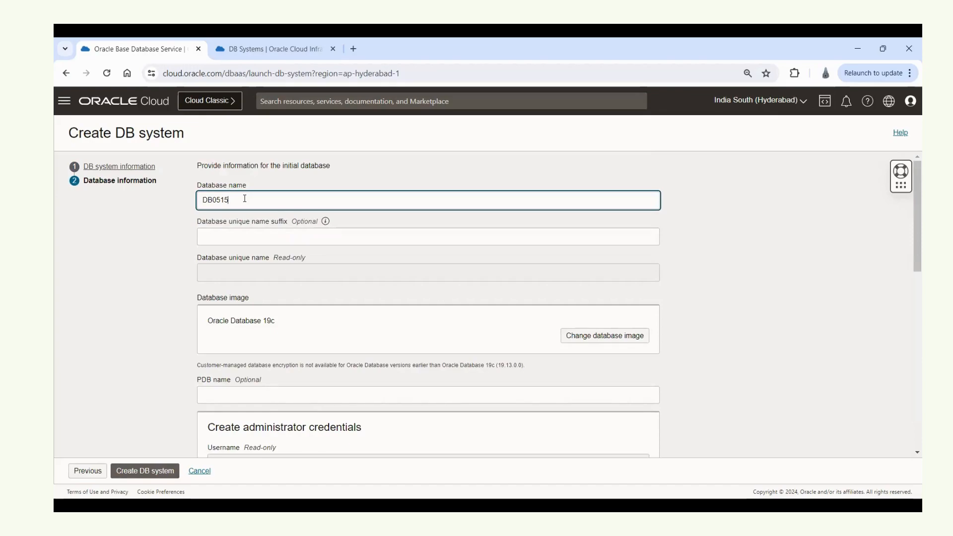
key(BackSpace)
key(BackSpace)
key(BackSpace)
key(BackSpace)
text(0)
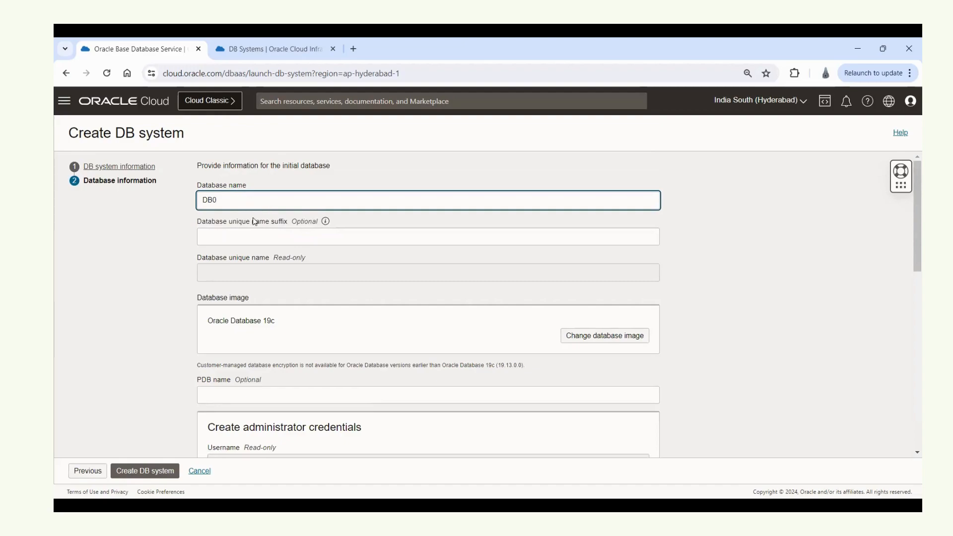
Review the available Oracle Database software images and confirm version 19c as the database image
scroll(282, 255, down, 1)
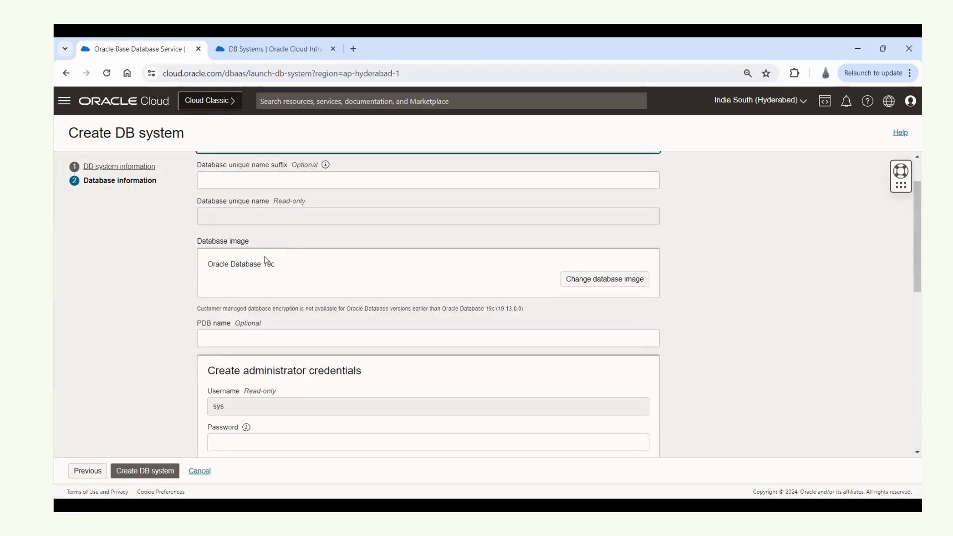
drag(218, 241, 255, 249)
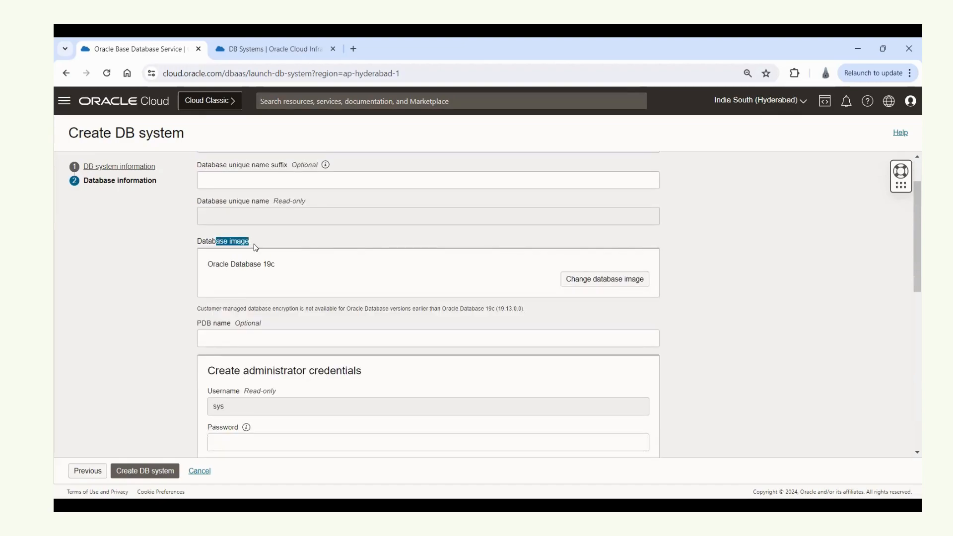
click(609, 279)
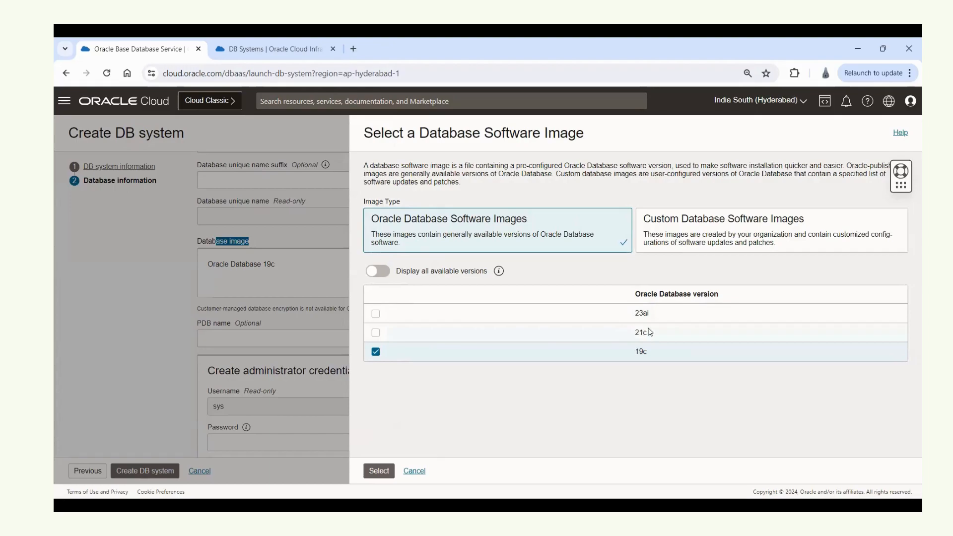
drag(639, 313, 653, 314)
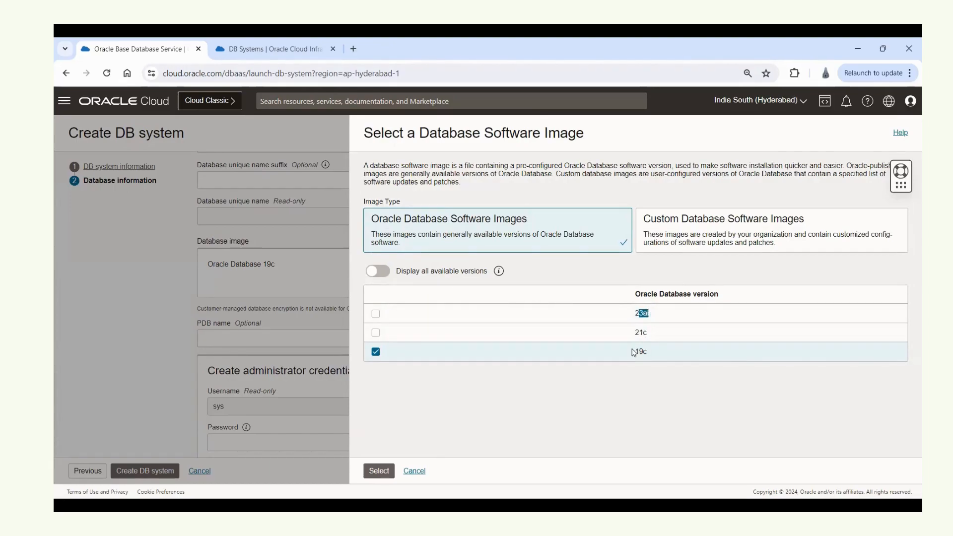
click(578, 394)
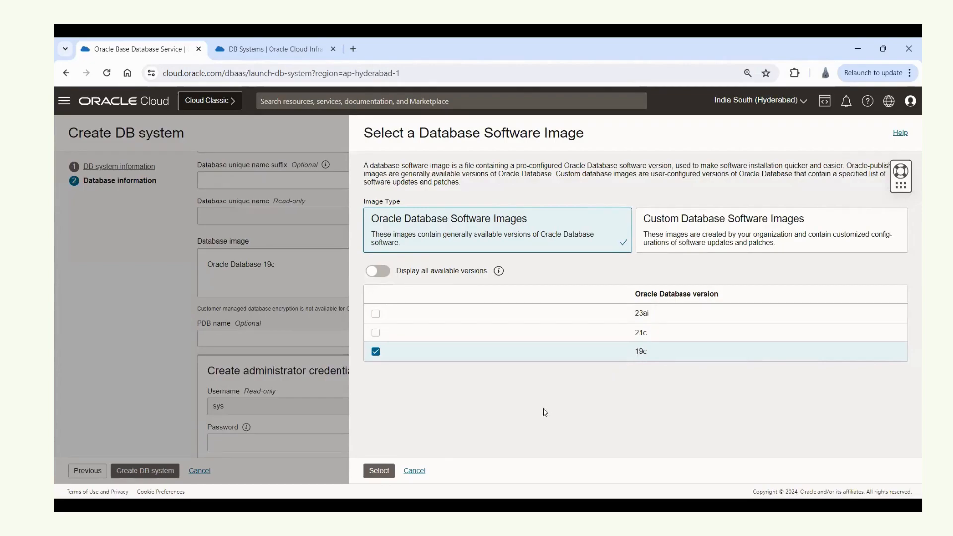
click(377, 472)
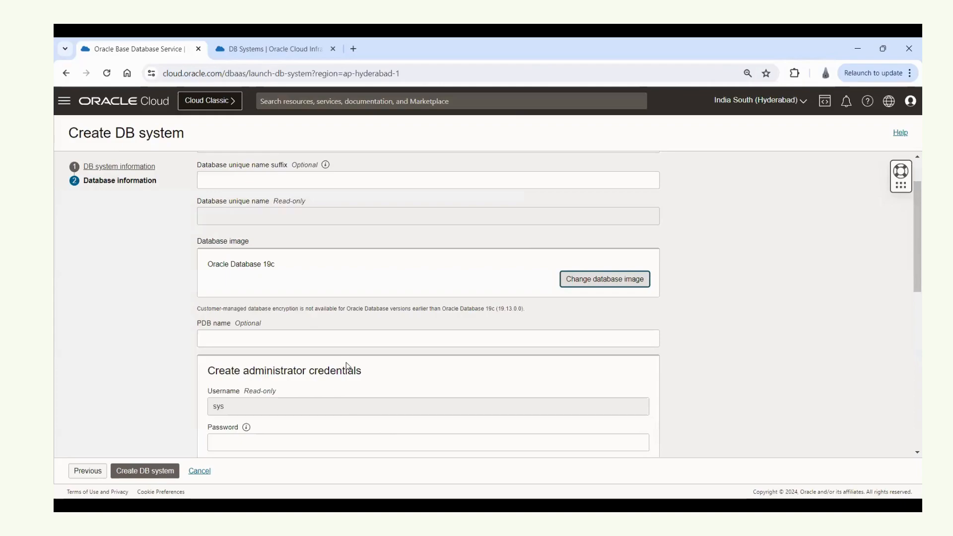
Enter the administrator password for the sys user and repeat it in the confirmation field
scroll(347, 367, down, 2)
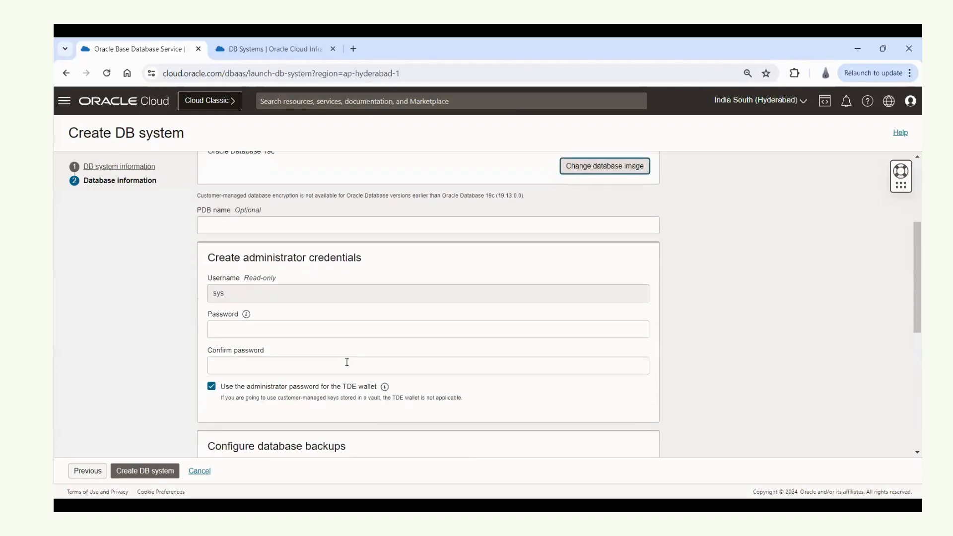
drag(265, 258, 365, 260)
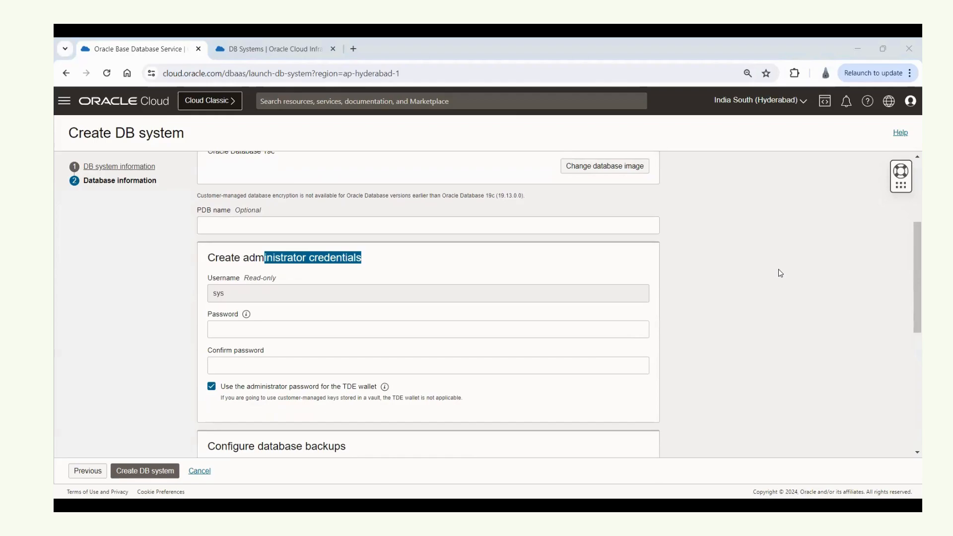
click(280, 329)
key(ctrl+v)
click(314, 364)
key(ctrl+v)
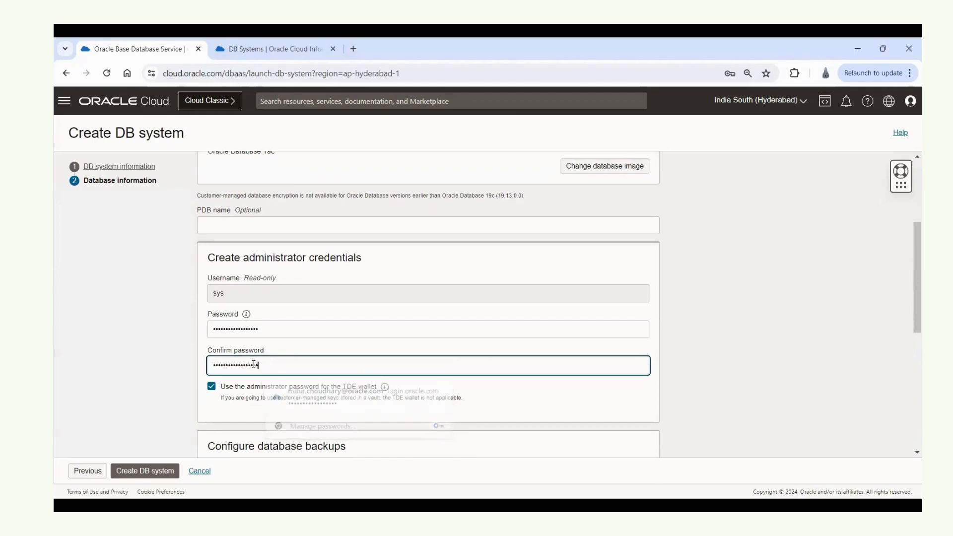
Look at the backup destination setting and disable automatic backups for the database
scroll(496, 358, down, 2)
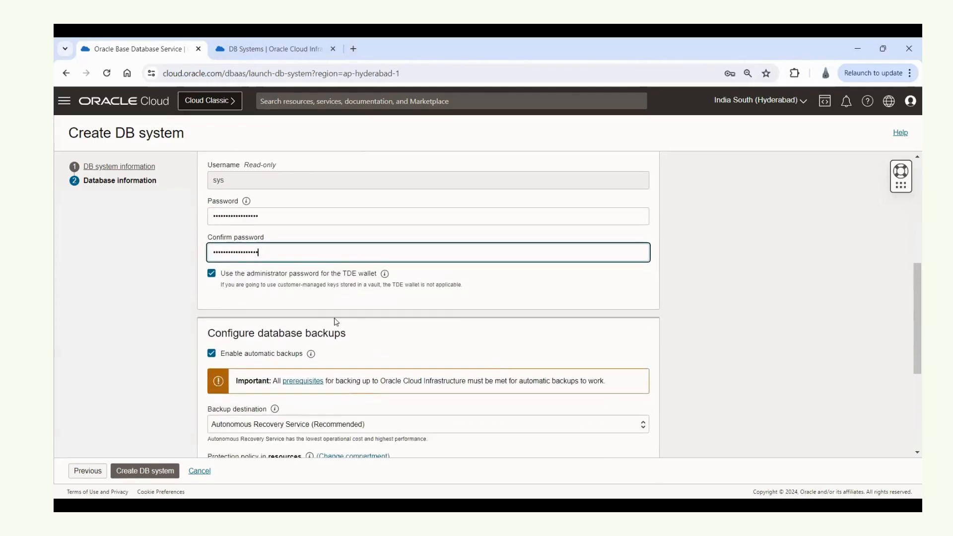
scroll(326, 326, down, 2)
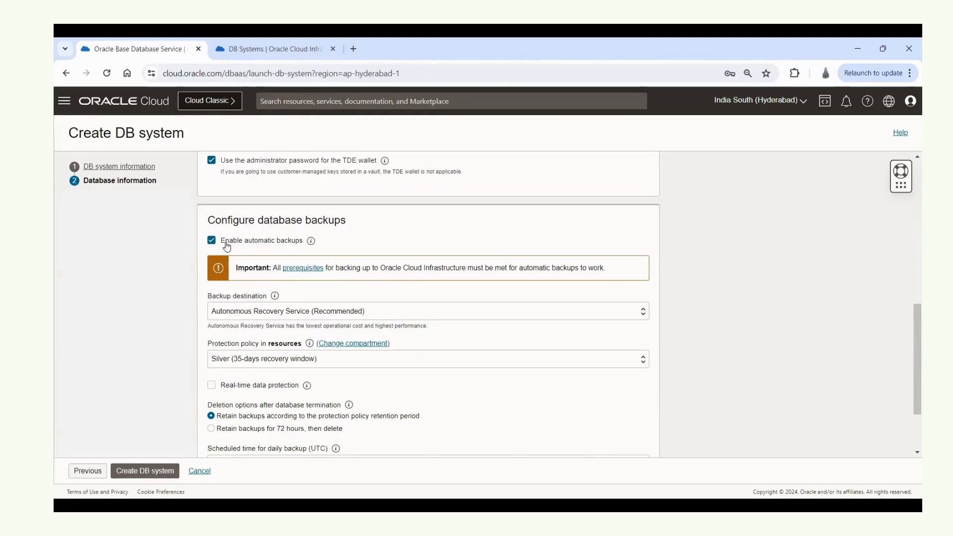
click(263, 316)
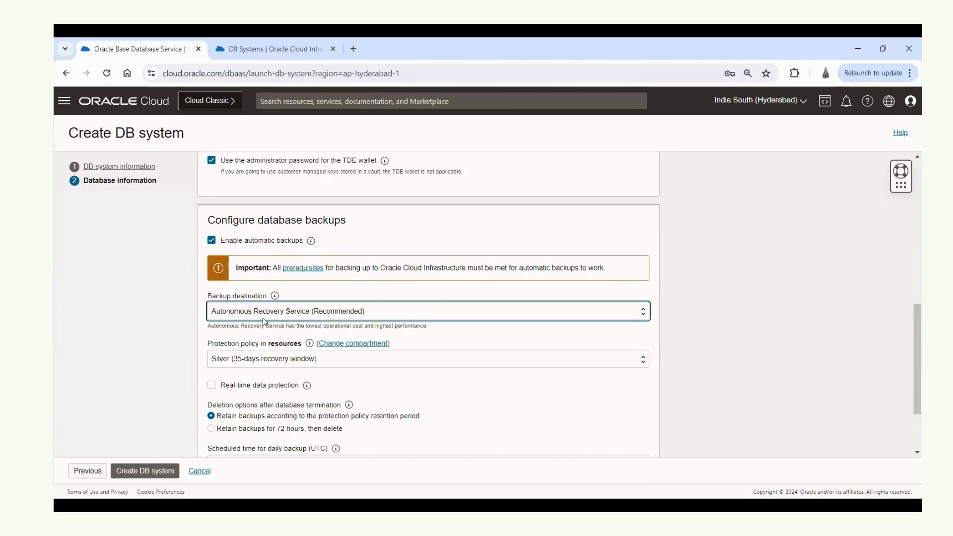
click(211, 240)
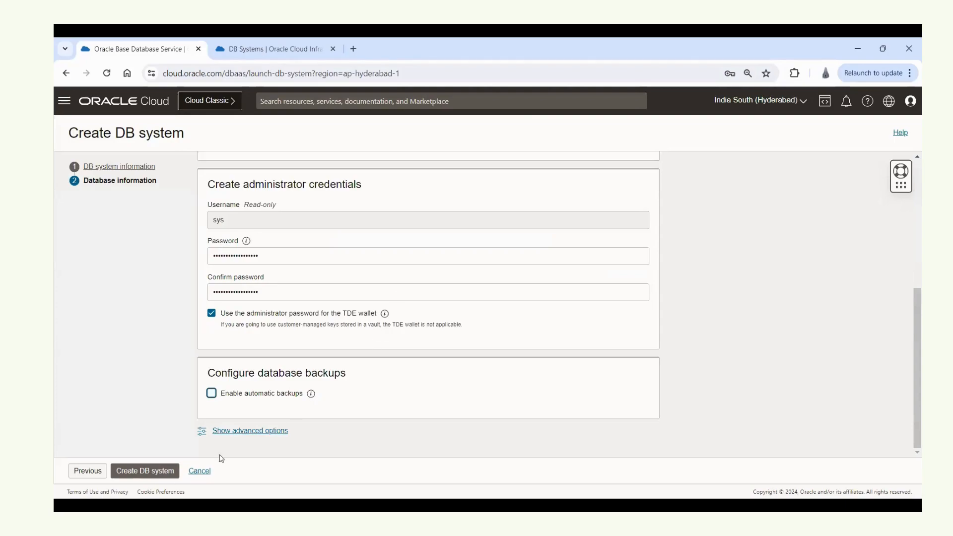
Submit the creation of the DB system, check its lifecycle state and return to the DB systems list
click(135, 472)
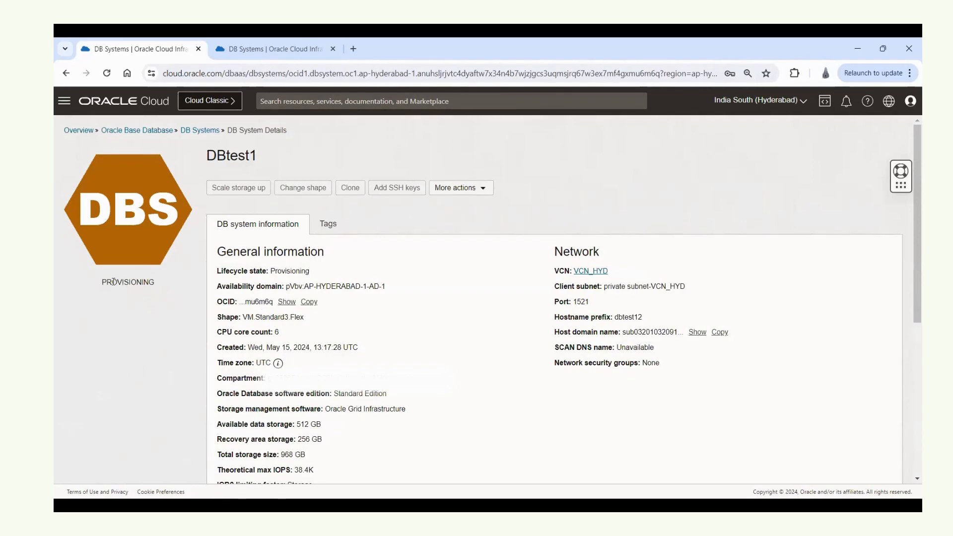
drag(112, 282, 154, 281)
click(204, 131)
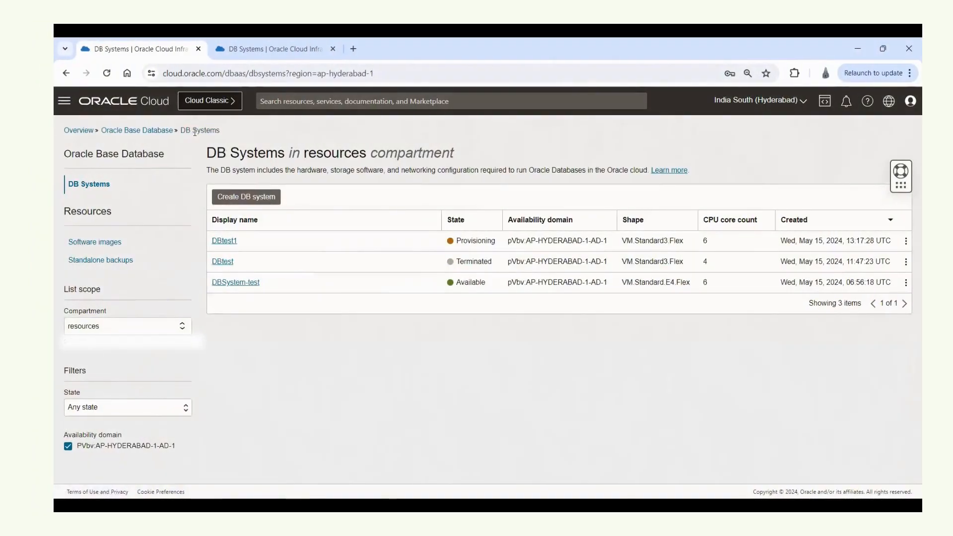
Open DBSystem-test, examine its databases and nodes, and return to the DB systems list
click(240, 284)
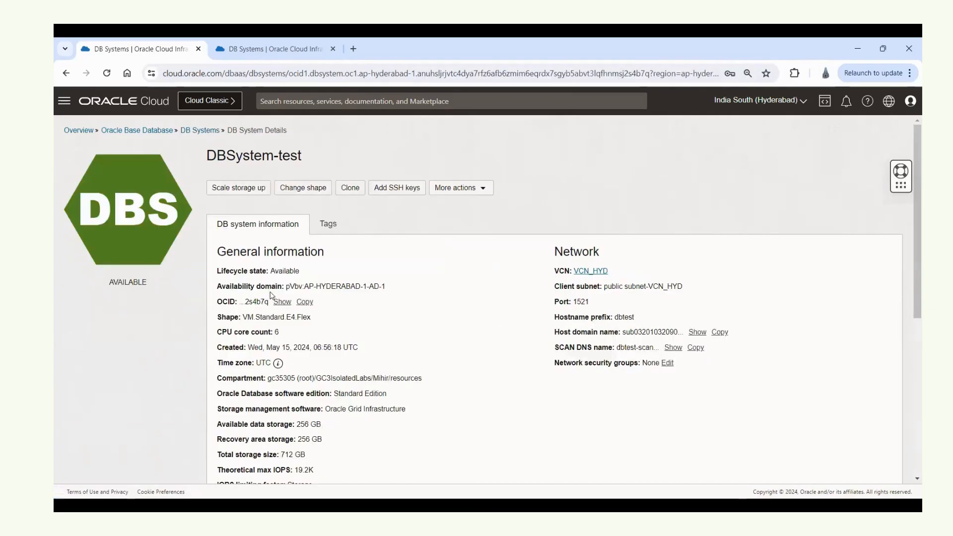
scroll(273, 293, down, 5)
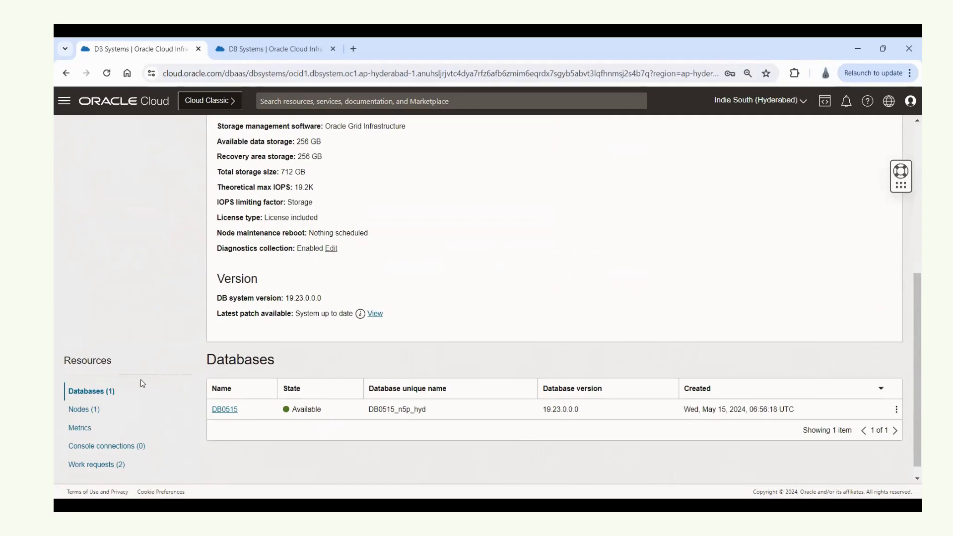
click(100, 393)
click(98, 411)
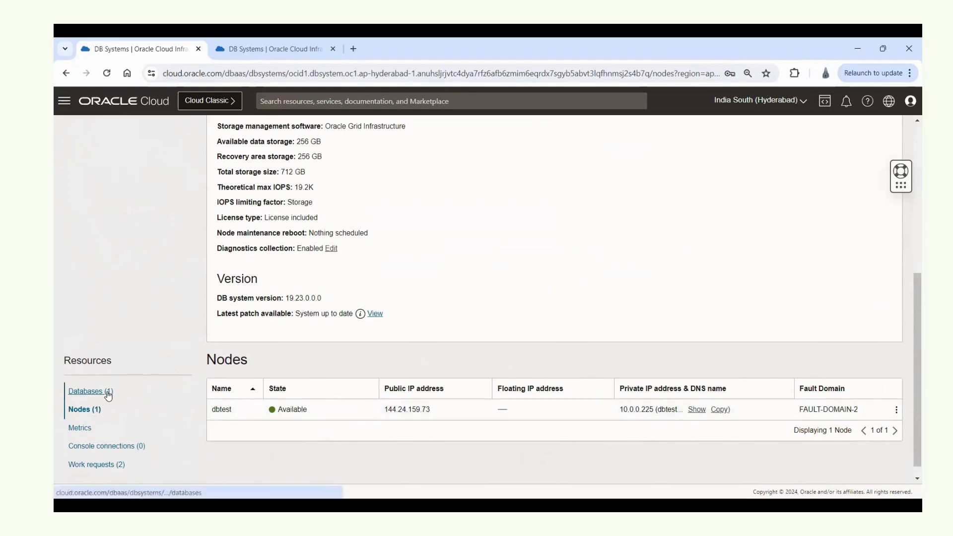
click(106, 392)
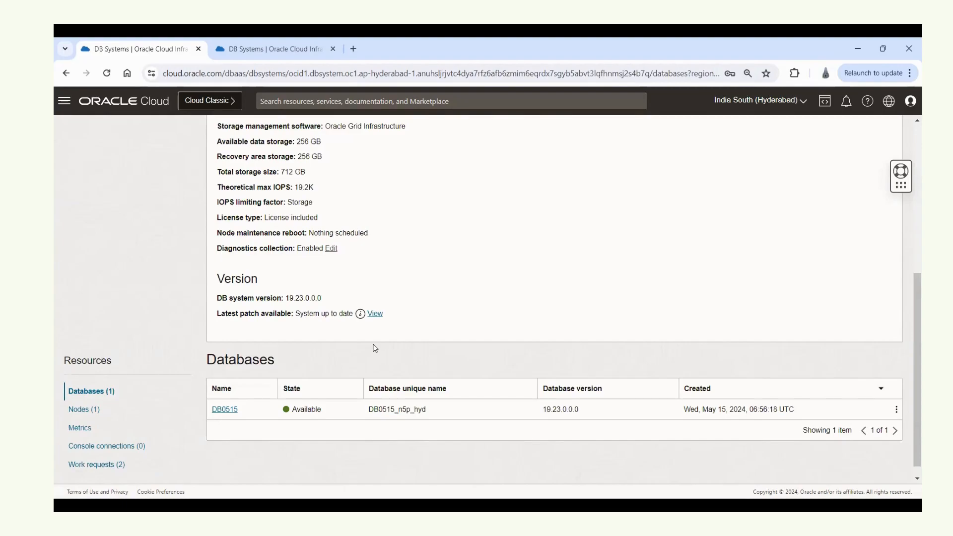
scroll(376, 348, up, 6)
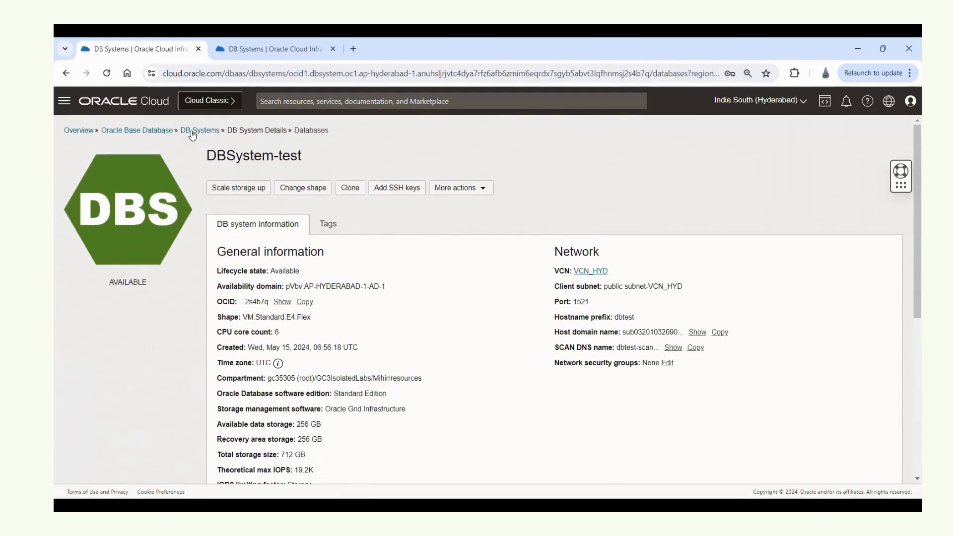
click(199, 131)
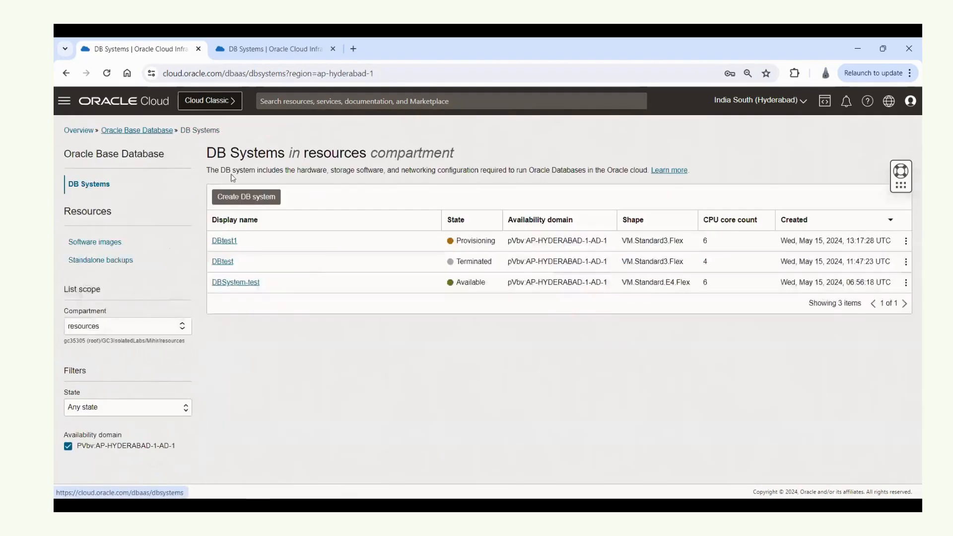
Examine the general, network and version information of DBSystem-test, and go back to the DB systems list
click(243, 284)
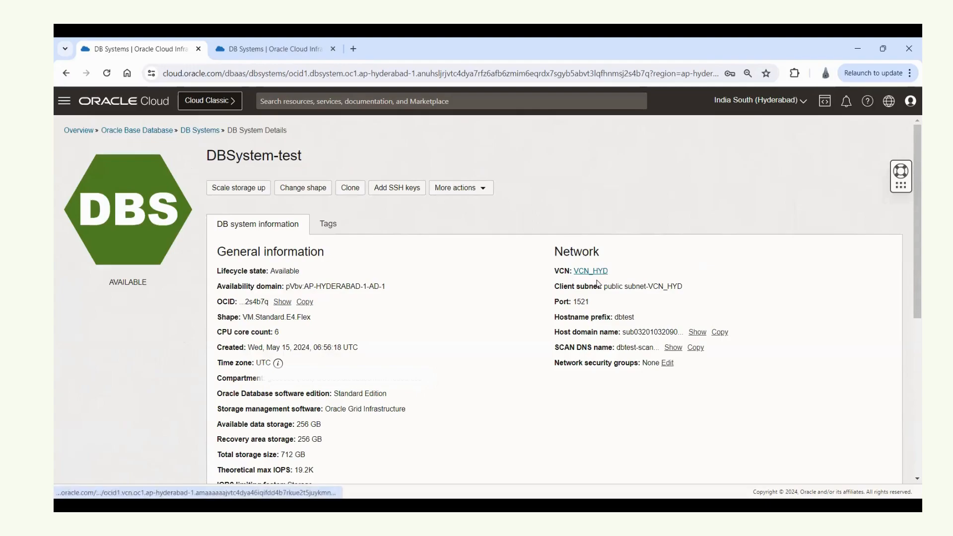
scroll(598, 283, down, 3)
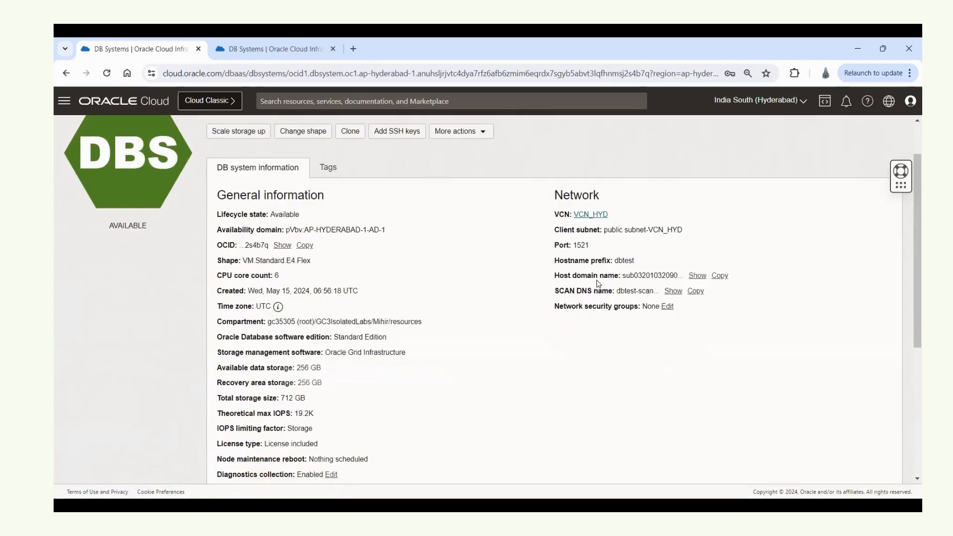
scroll(599, 283, down, 1)
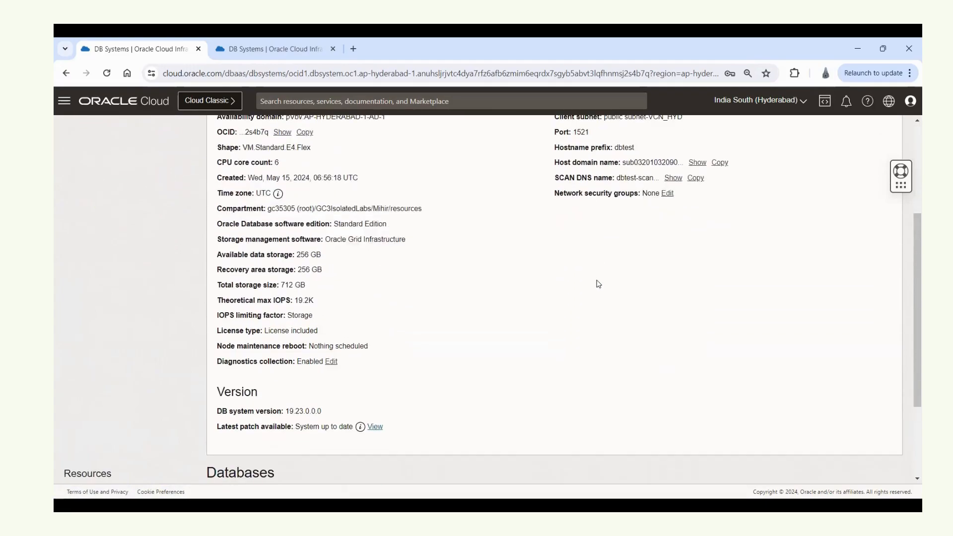
scroll(598, 283, up, 1)
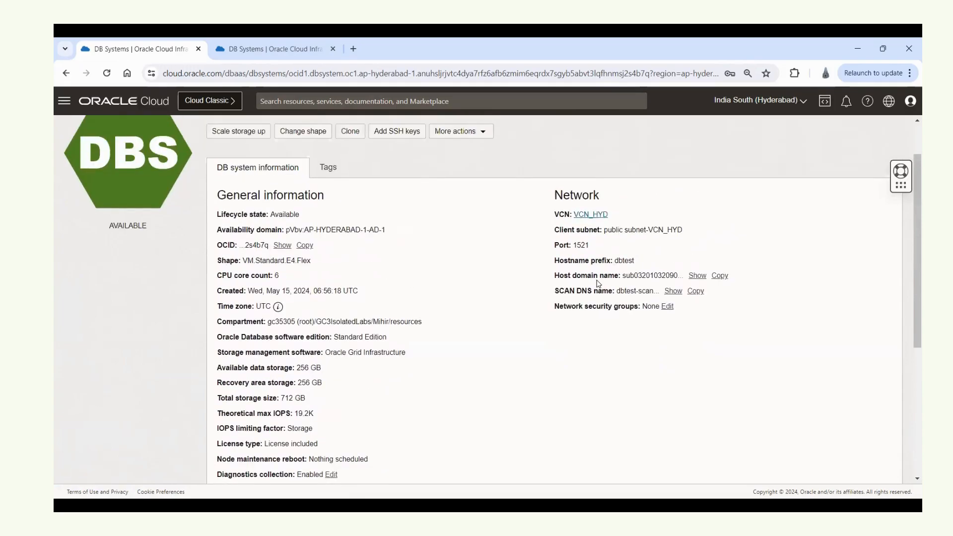
scroll(598, 284, up, 3)
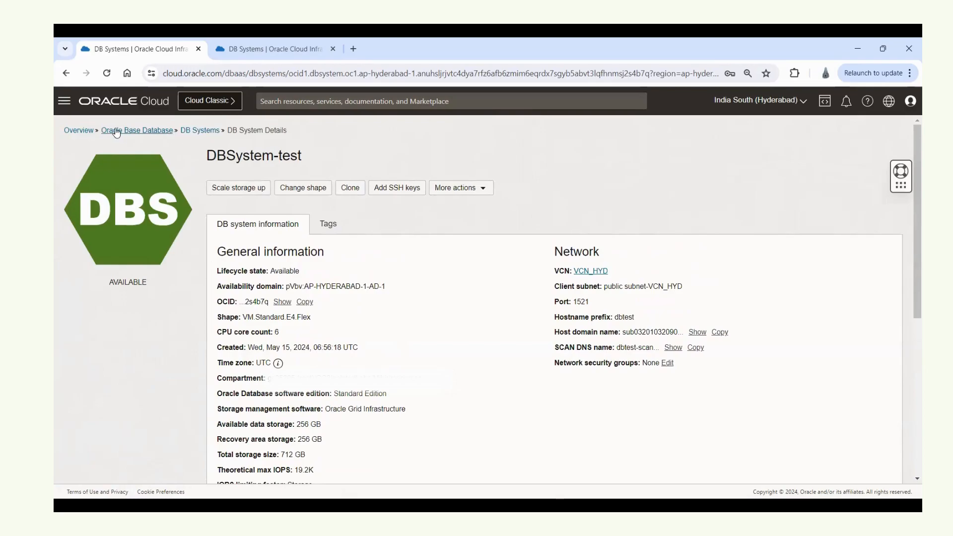
click(189, 135)
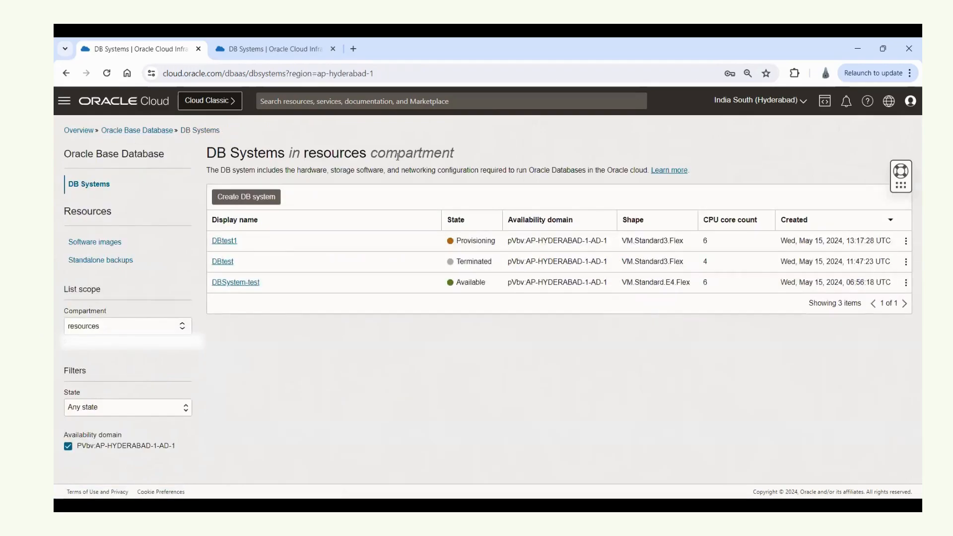